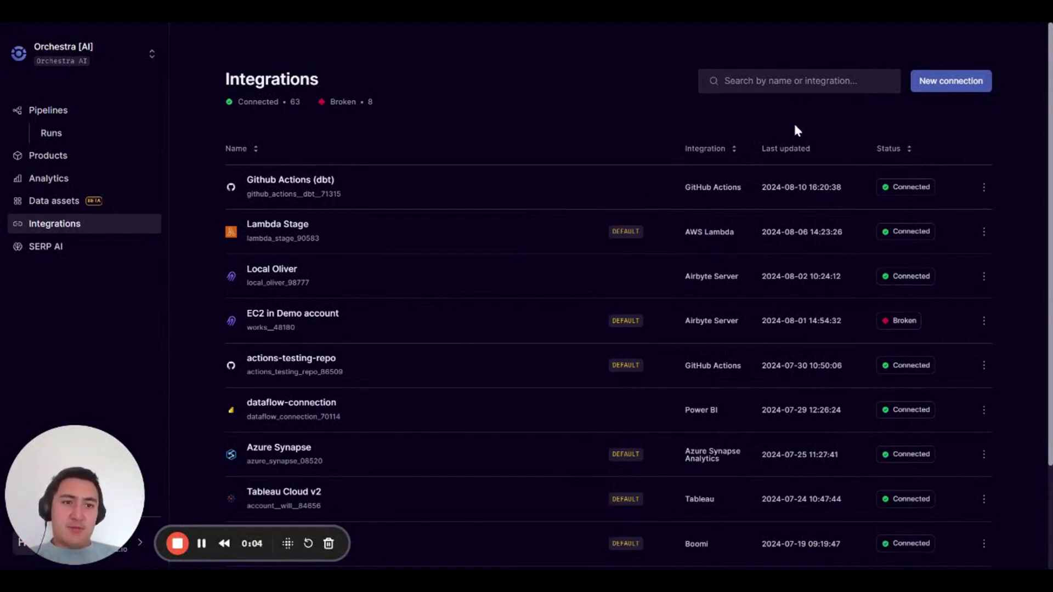
# Step: Start a new connection for the GitHub Actions integration, searching the integrations for github
pyautogui.click(935, 87)
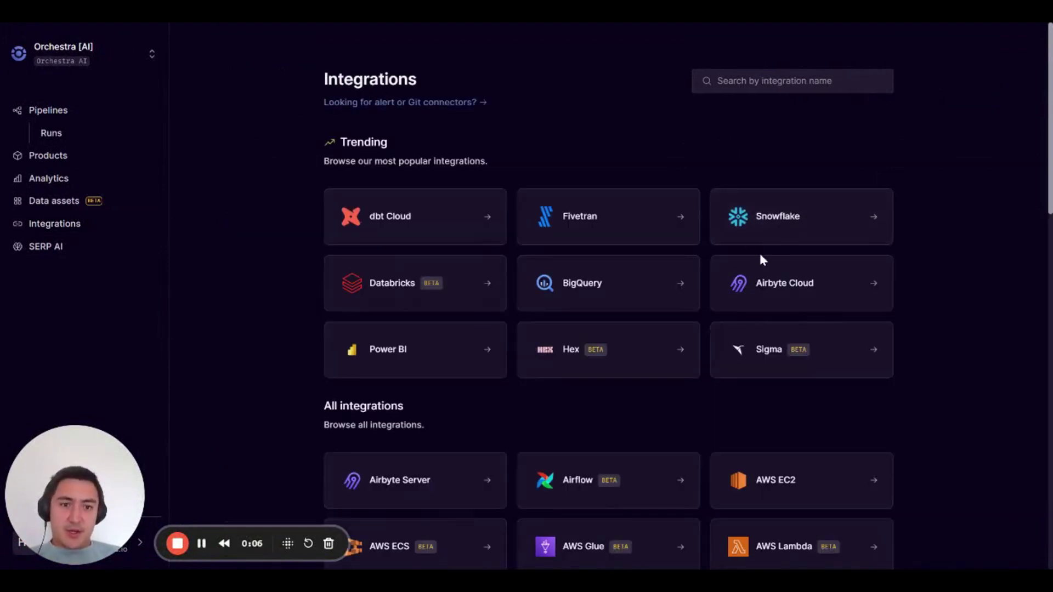
pyautogui.click(829, 83)
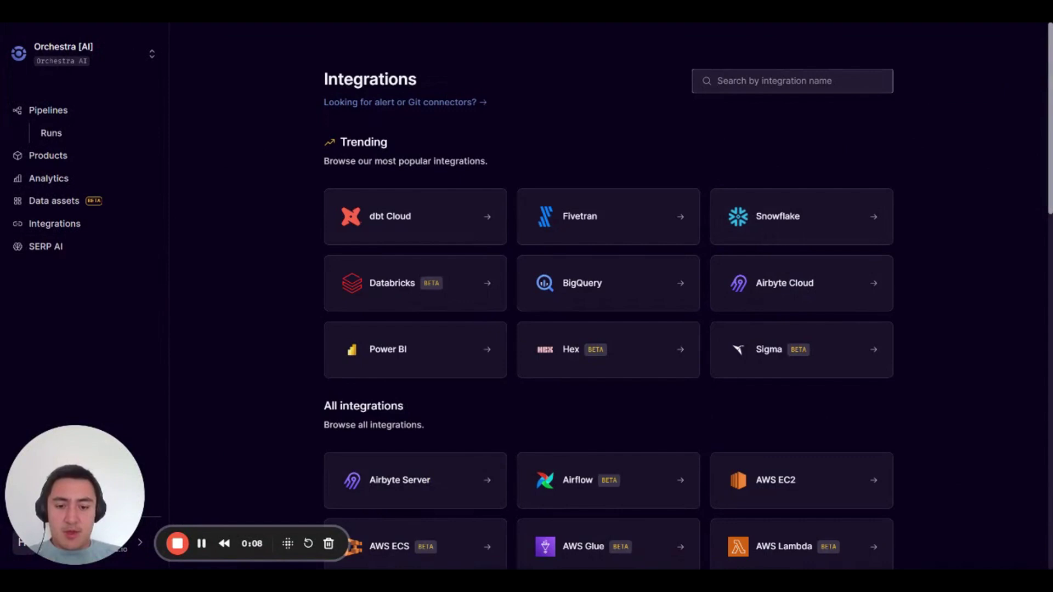
pyautogui.write('github')
pyautogui.click(385, 237)
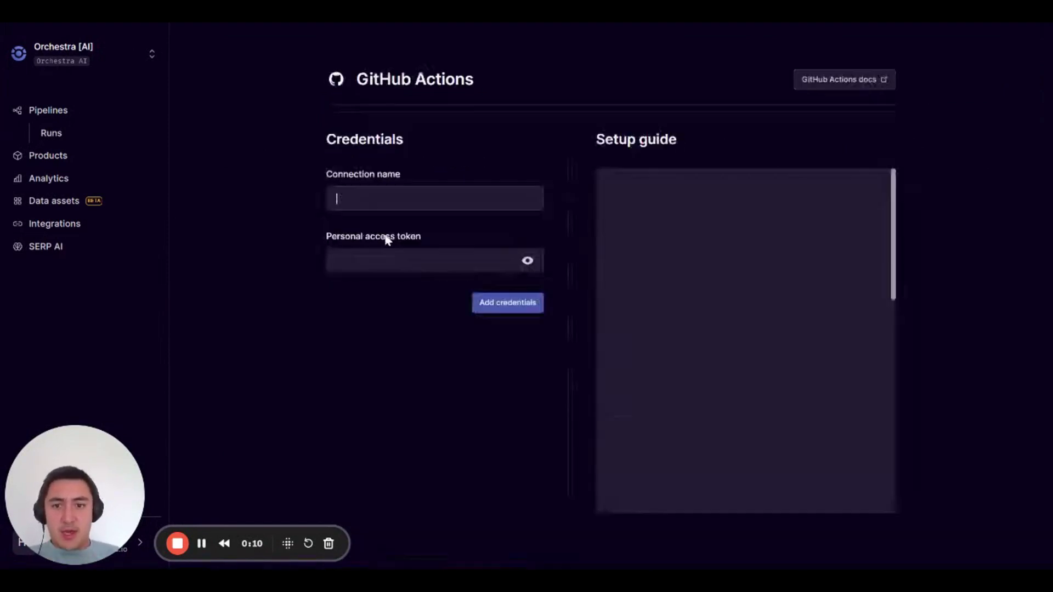
# Step: Name the GitHub Actions connection Github dbt-core
pyautogui.write('Githu')
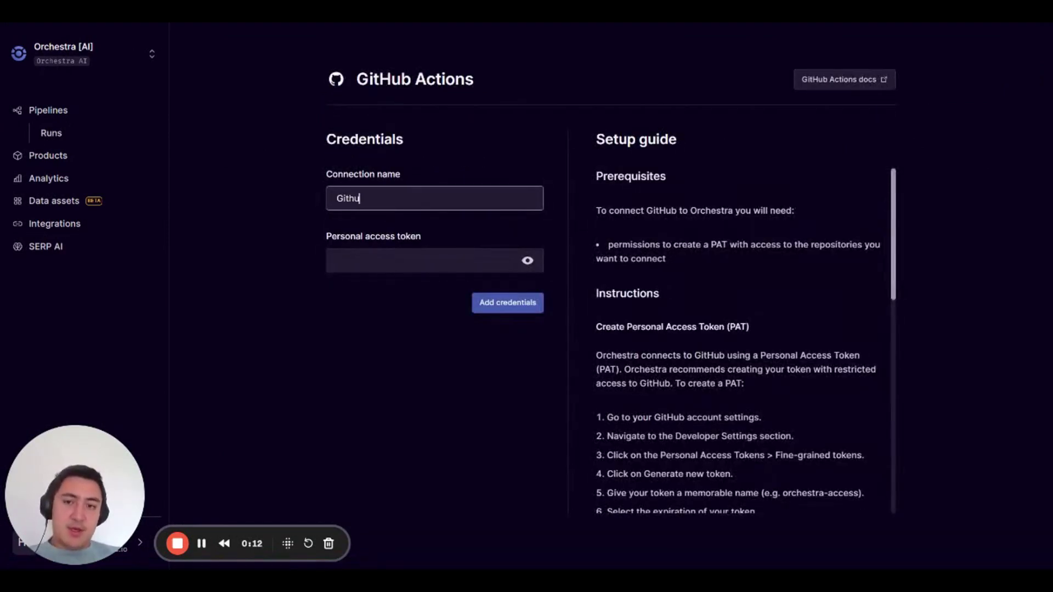
pyautogui.write('b dbt-core')
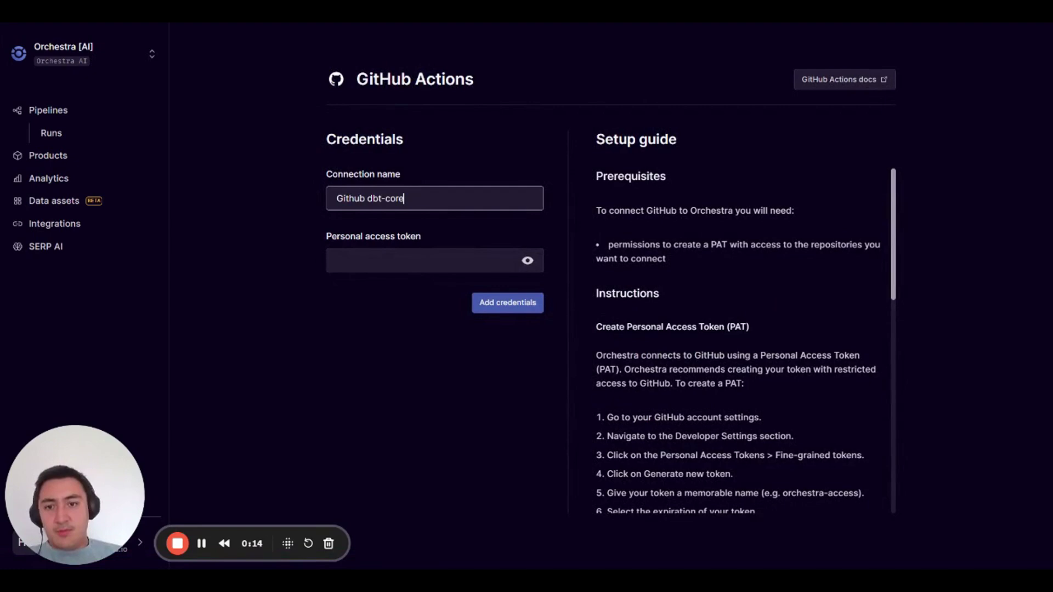
pyautogui.press('Tab')
pyautogui.hotkey('ctrl', 'v')
pyautogui.click(391, 297)
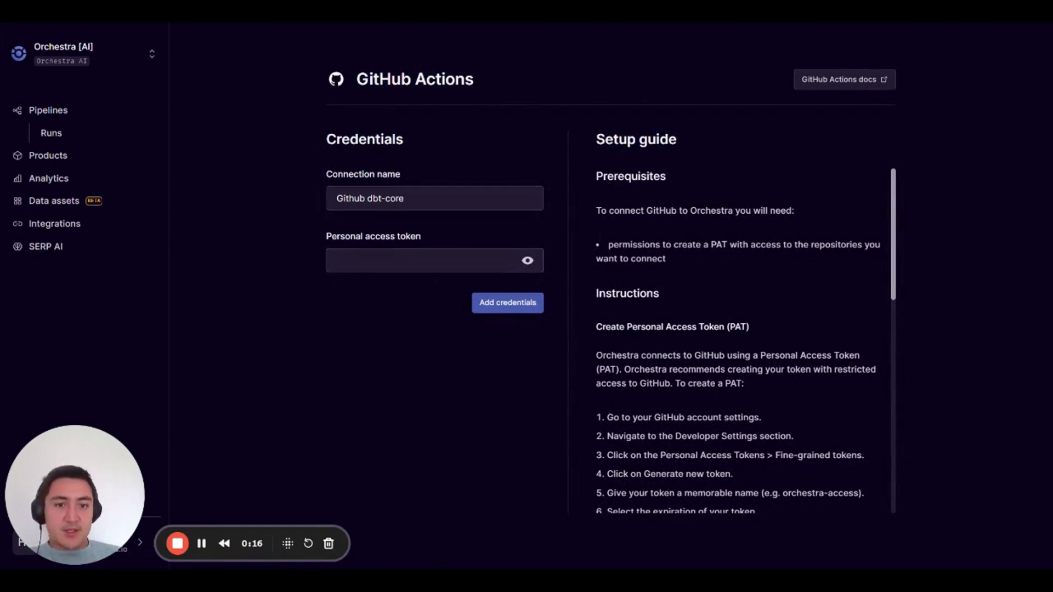
# Step: Read the setup guide's token instructions and, in GitHub's developer settings, go to the fine-grained personal access tokens
pyautogui.scroll(-4, 736, 342)
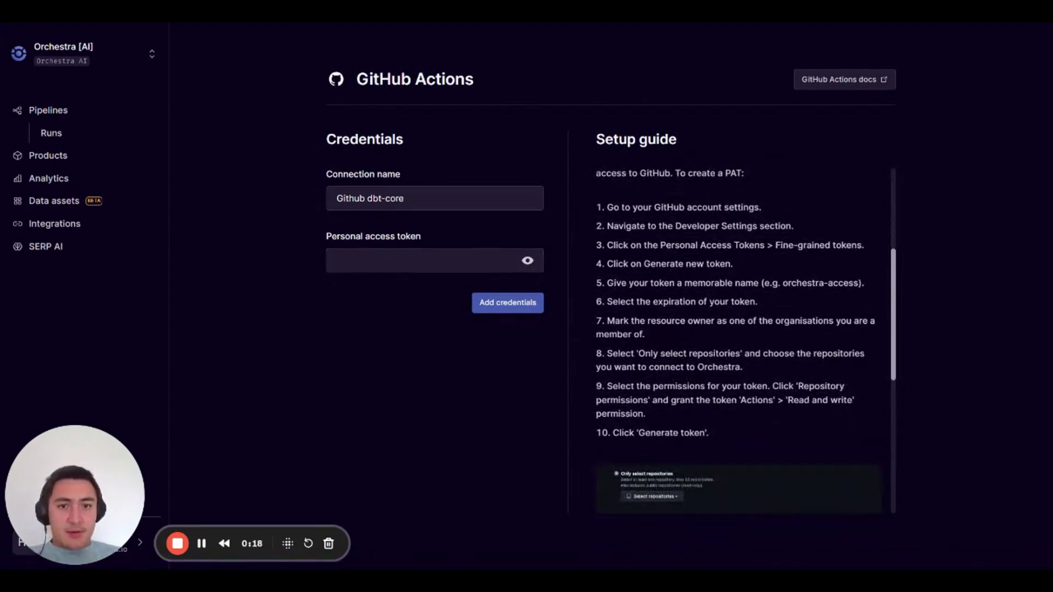
pyautogui.moveTo(601, 208); pyautogui.dragTo(674, 301)
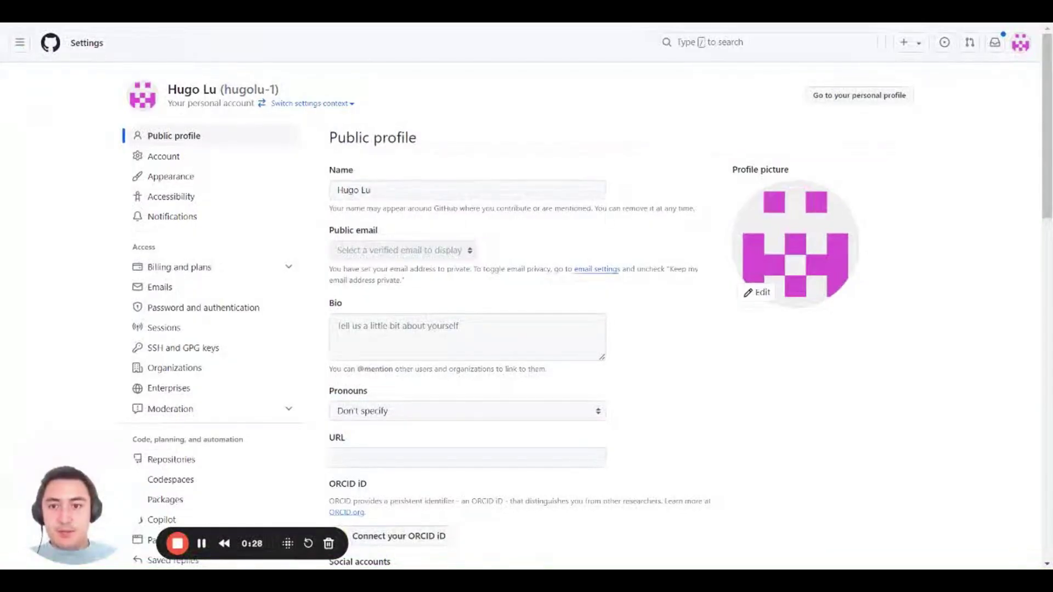
pyautogui.scroll(-9, 288, 315)
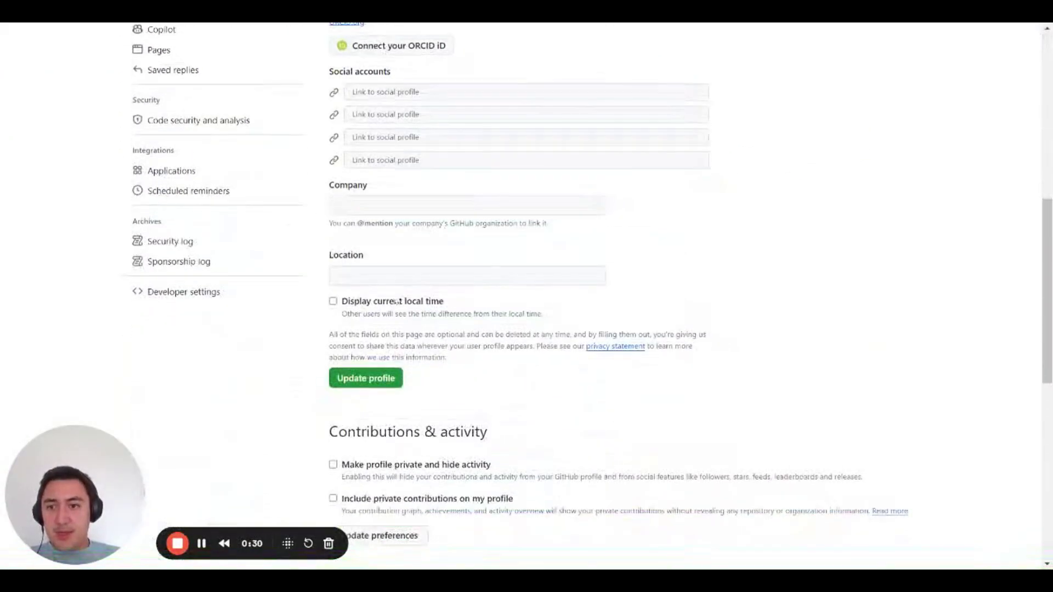
pyautogui.click(186, 296)
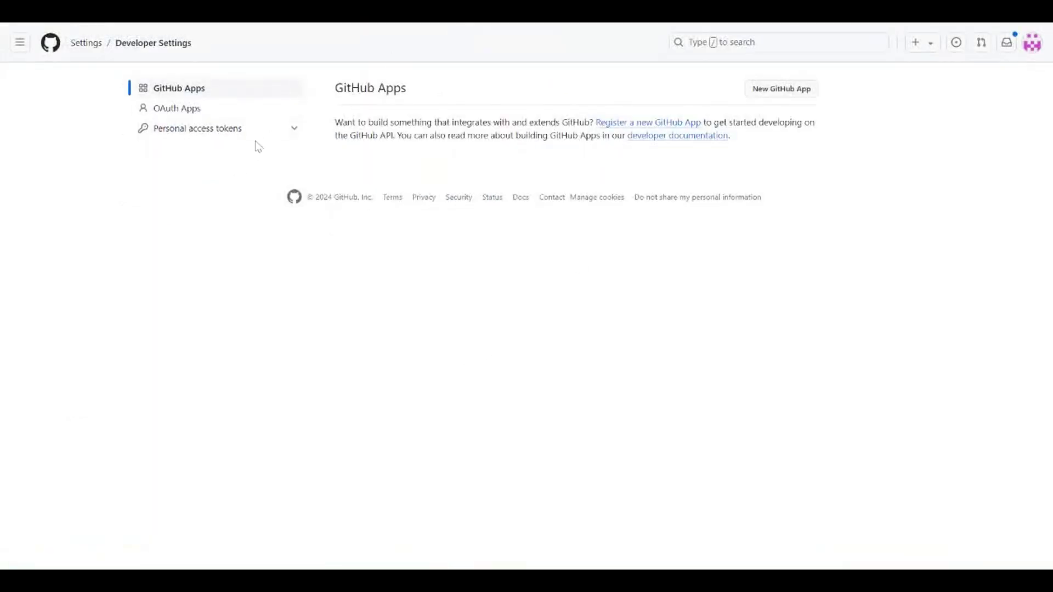
pyautogui.click(278, 132)
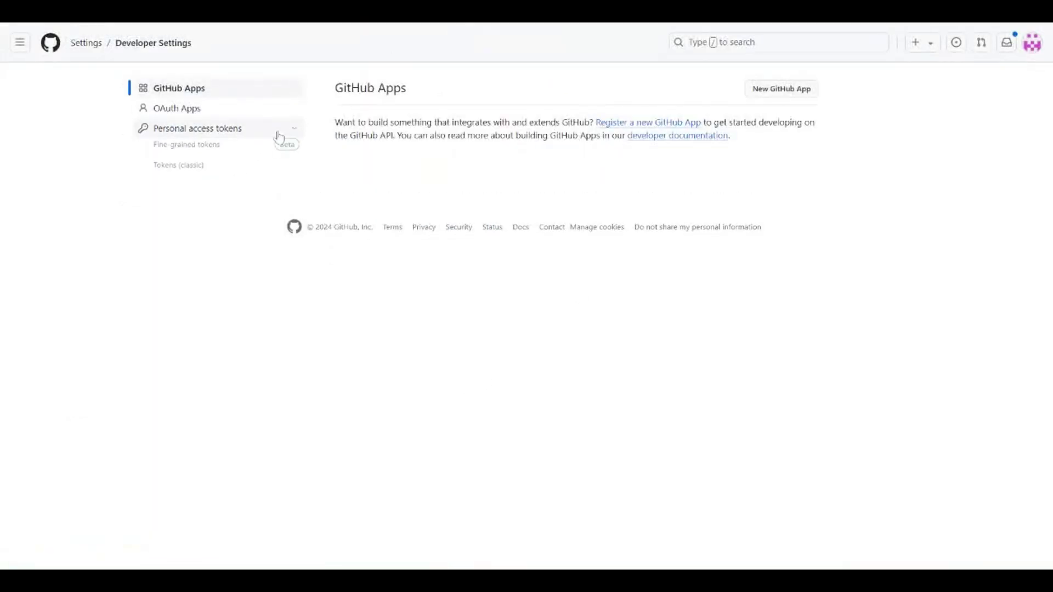
pyautogui.click(209, 156)
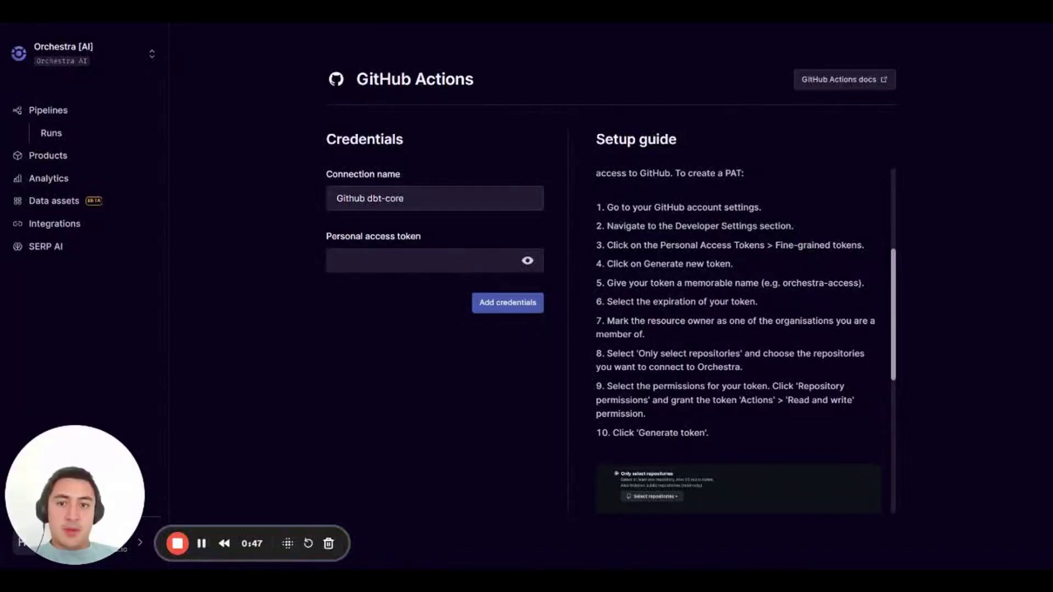
# Step: Switch back to Orchestra, enter the personal access token and add the credentials for the new connection
pyautogui.click(433, 261)
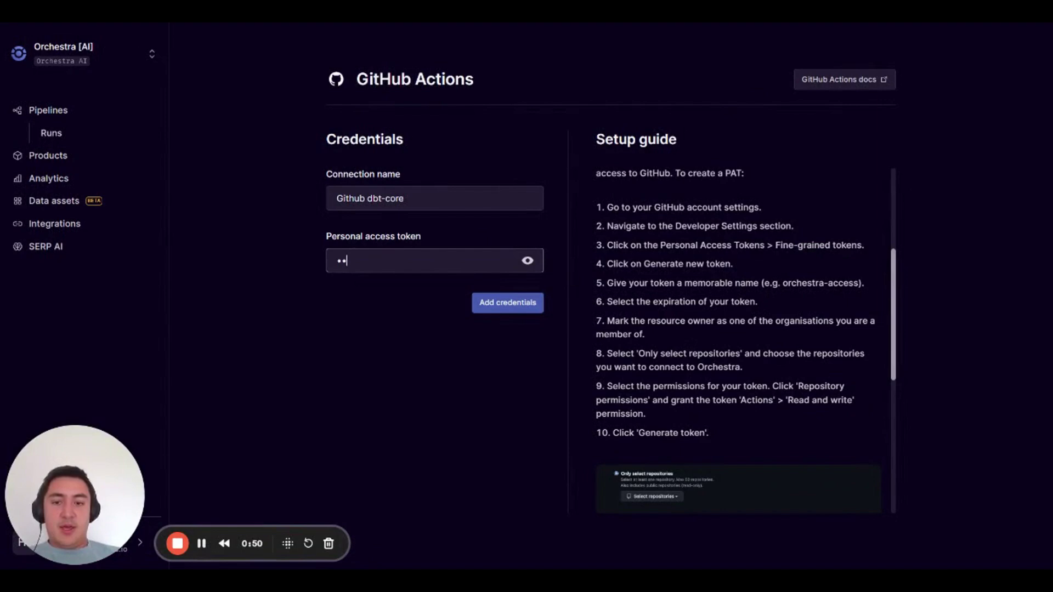
pyautogui.click(488, 302)
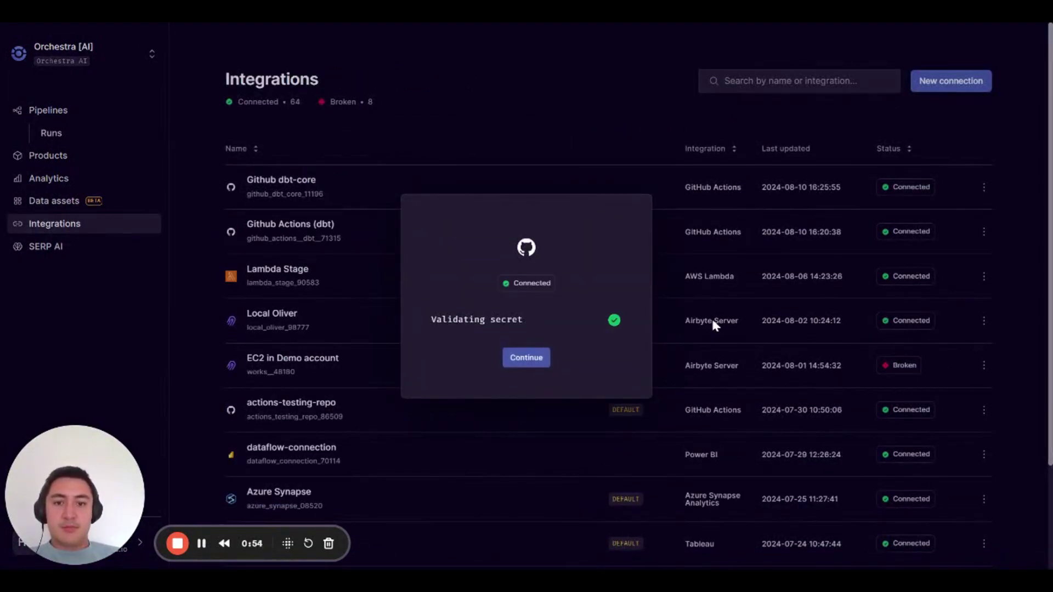
pyautogui.click(527, 358)
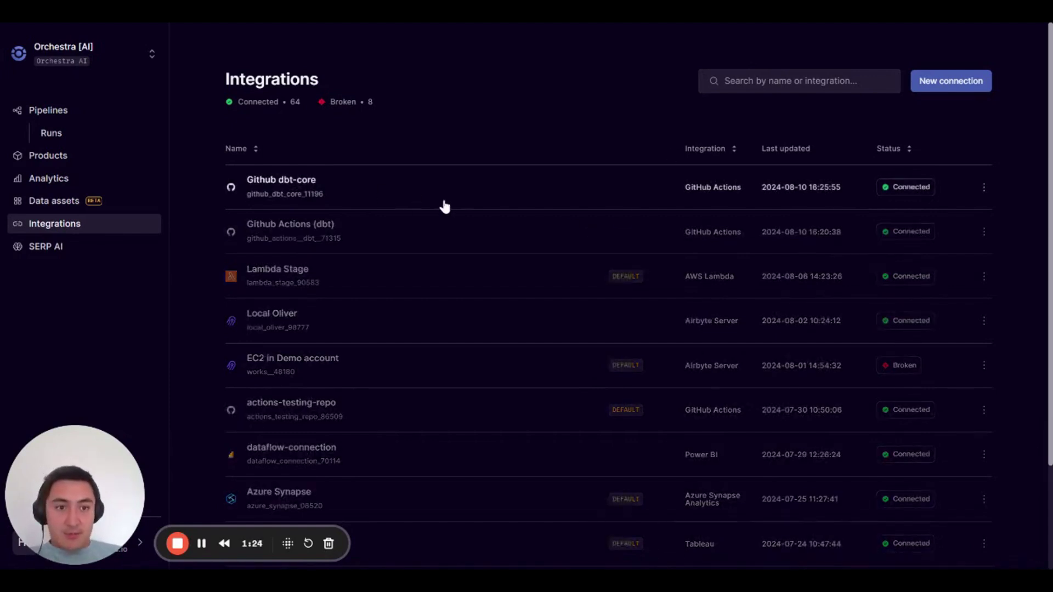
# Step: Reopen the Github dbt-core connection and update its credentials with a personal access token
pyautogui.click(466, 197)
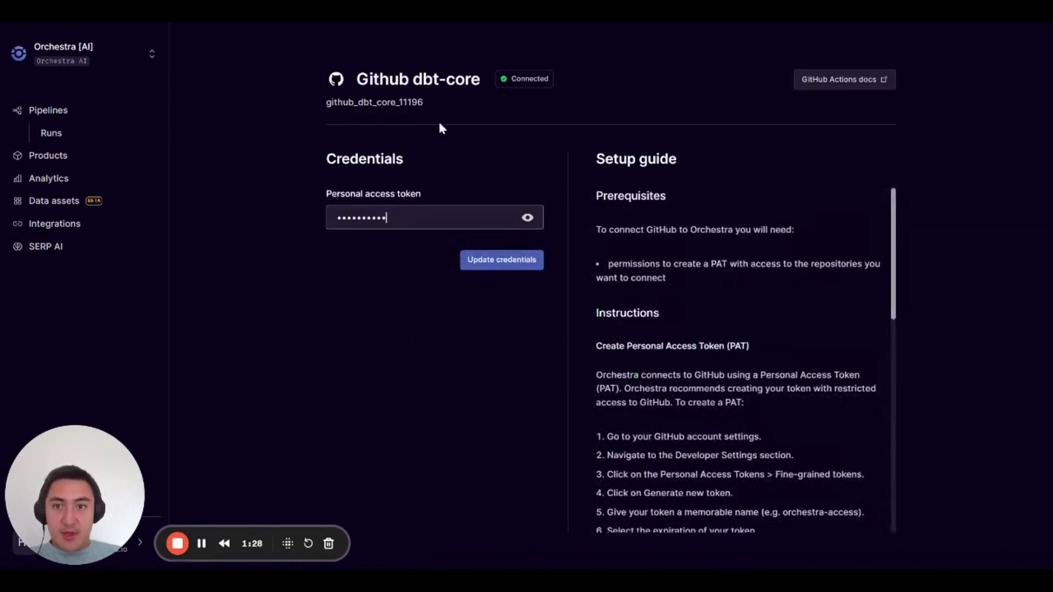
pyautogui.click(510, 261)
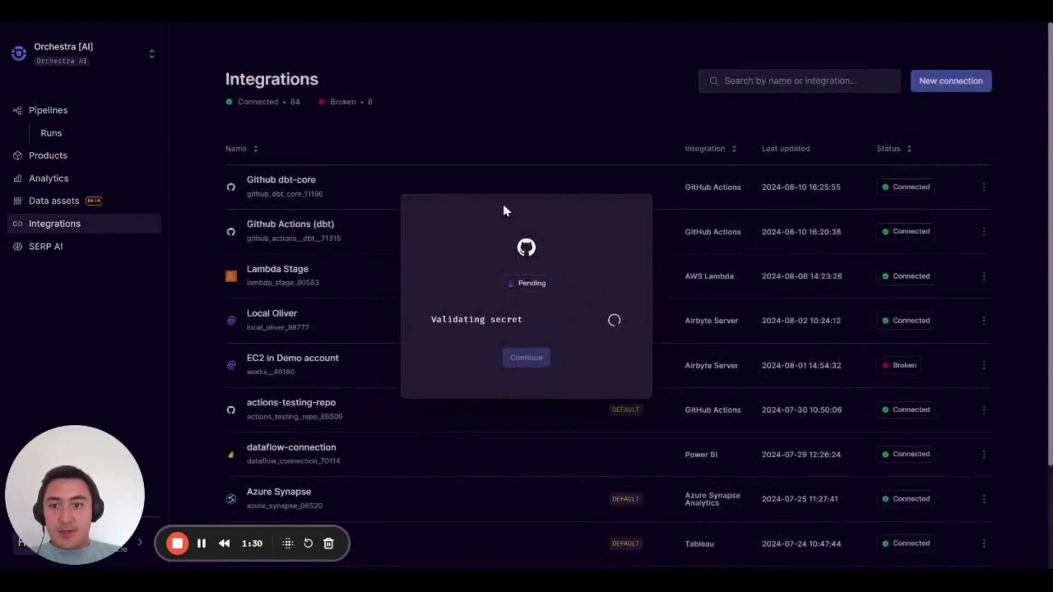
pyautogui.click(529, 359)
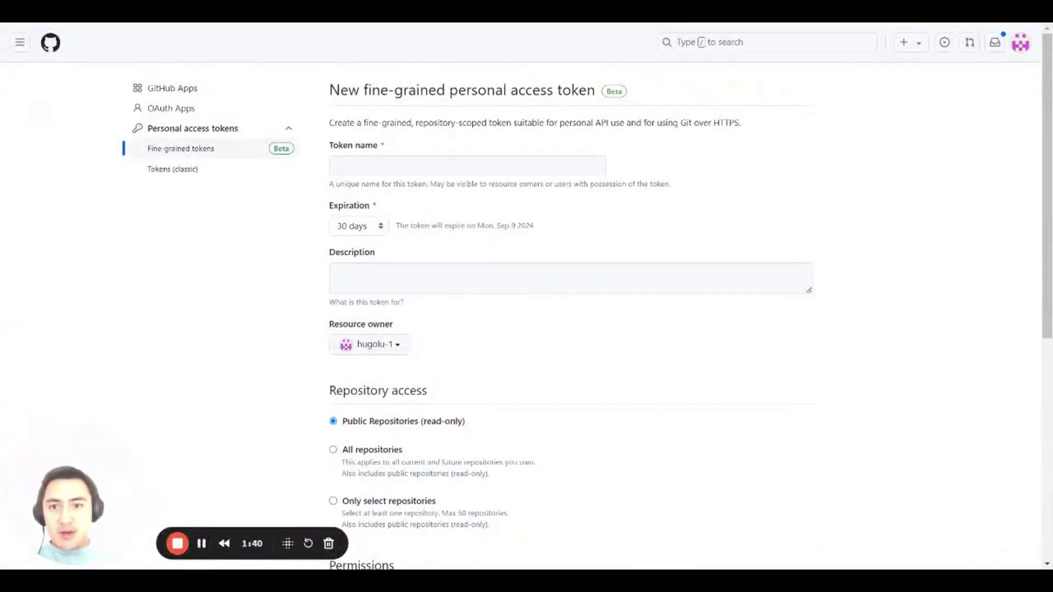
# Step: Switch to GitHub, name the new fine-grained token "forget to do" and check its resource owner choices
pyautogui.click(524, 167)
pyautogui.write('forget t')
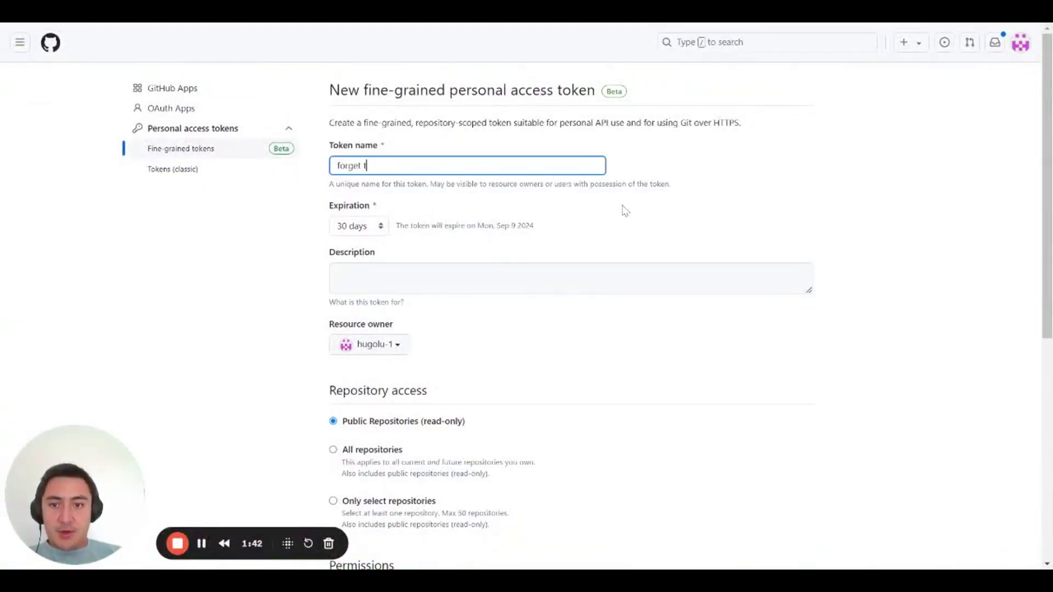
pyautogui.write('o do')
pyautogui.scroll(-2, 423, 197)
pyautogui.click(401, 210)
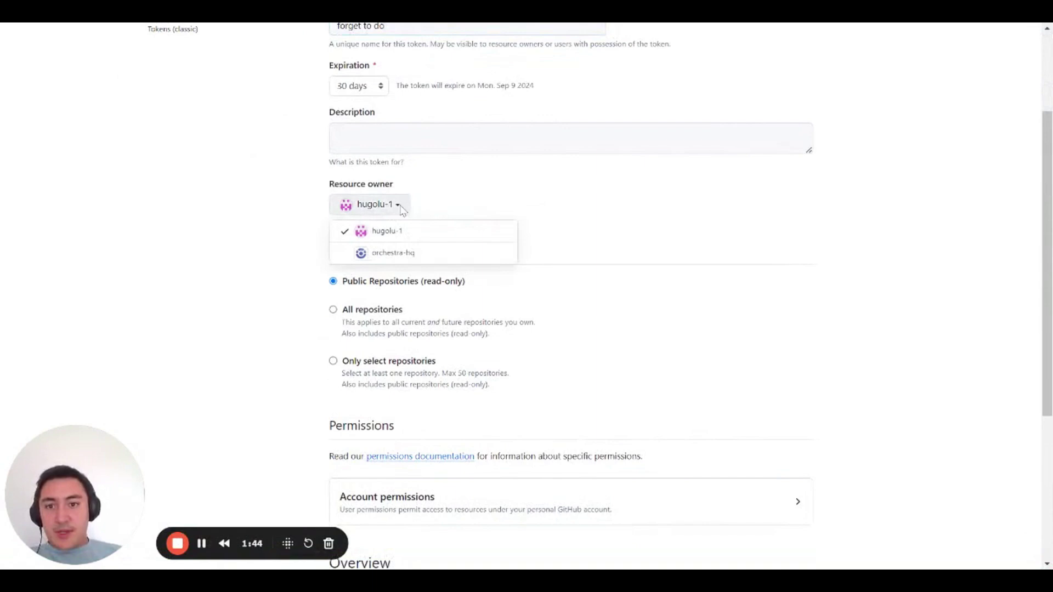
pyautogui.click(501, 191)
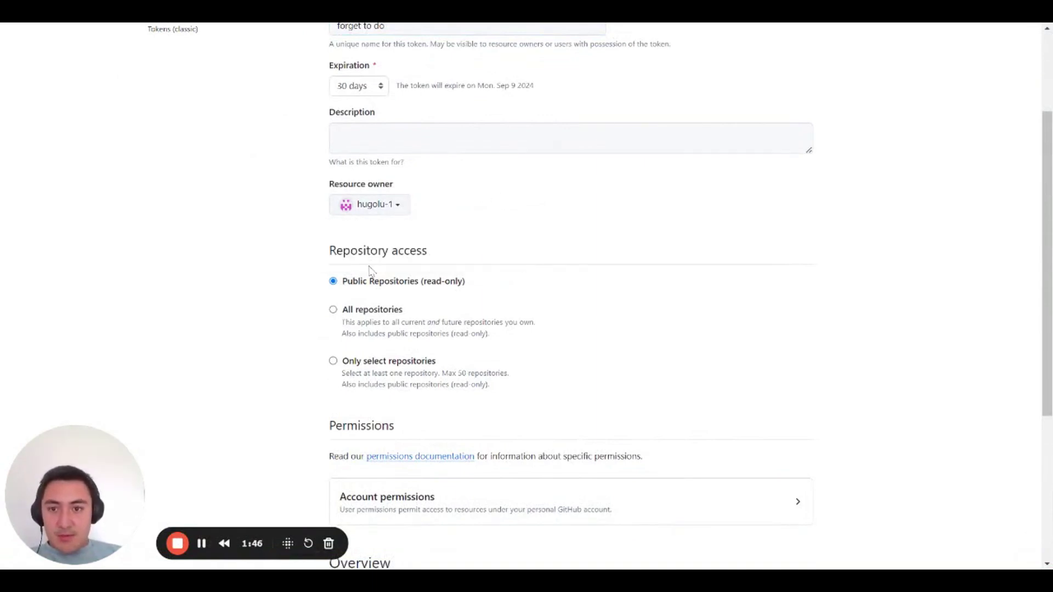
# Step: Limit the token's repository access to only select repositories and look through the selectable repositories
pyautogui.scroll(-1, 561, 242)
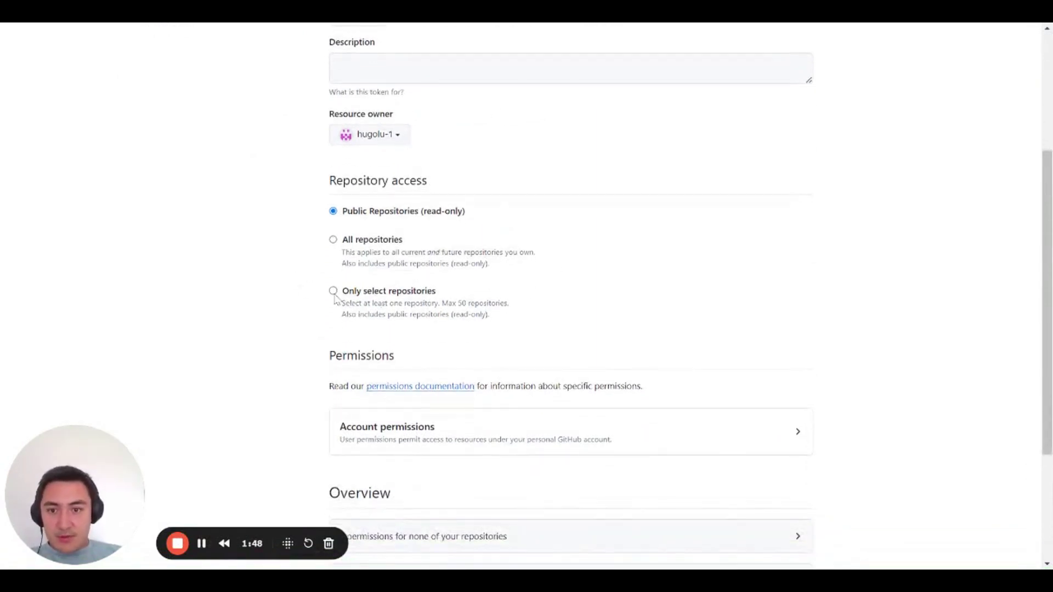
pyautogui.click(334, 293)
pyautogui.click(439, 335)
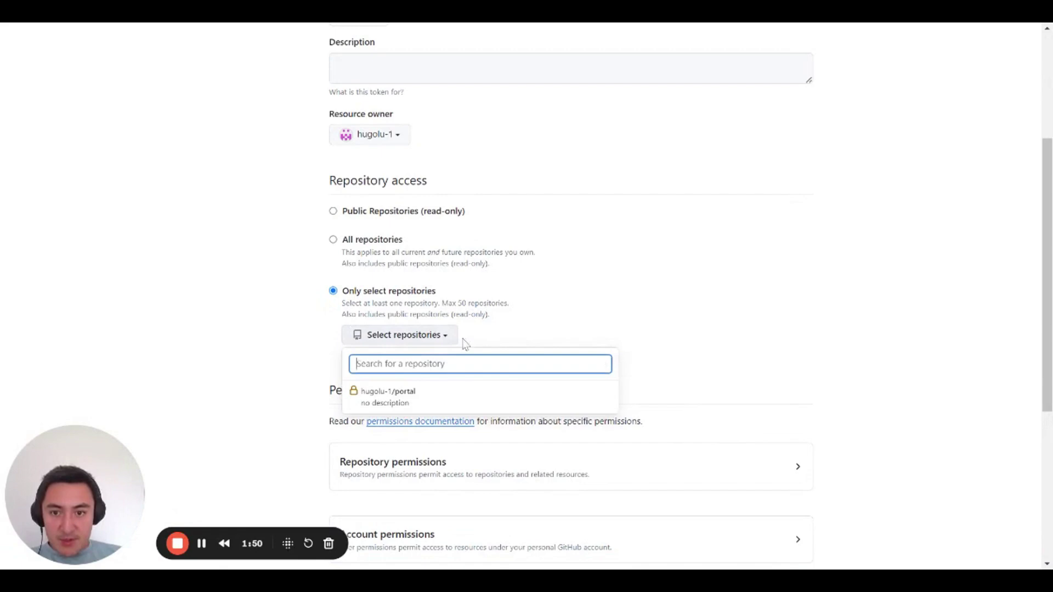
pyautogui.click(587, 286)
pyautogui.scroll(3, 451, 248)
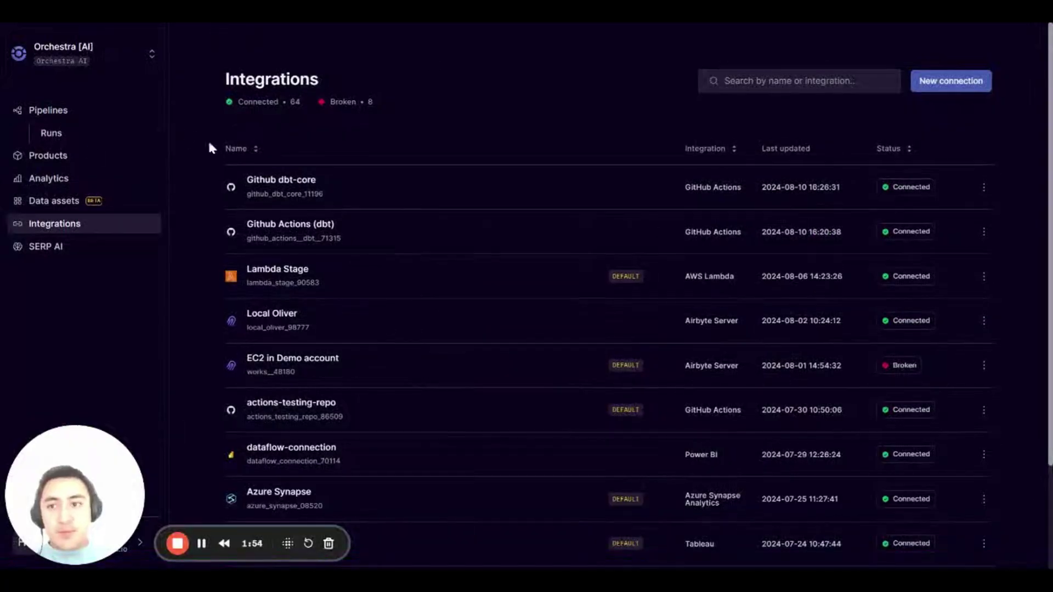
# Step: Switch to Orchestra and create a new pipeline named Github Actions with a manual trigger
pyautogui.click(48, 110)
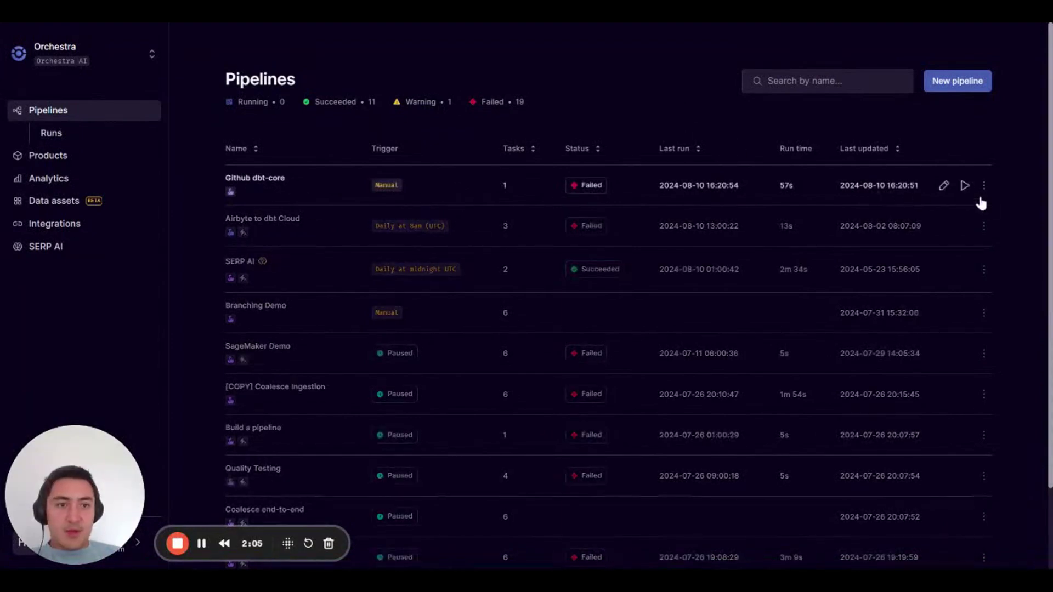
pyautogui.click(957, 82)
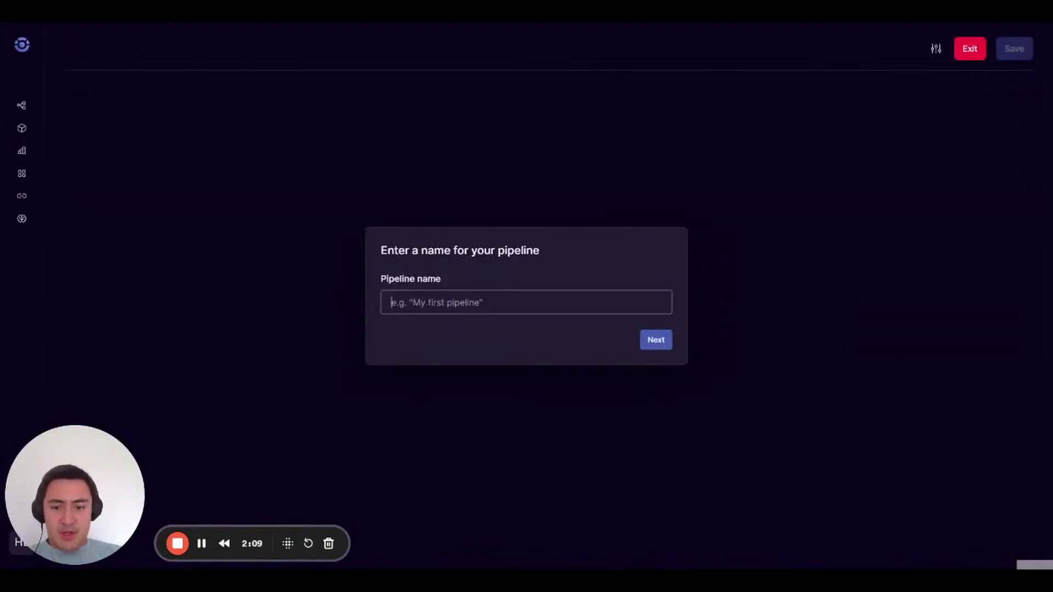
pyautogui.write('Github Actions')
pyautogui.press('Return')
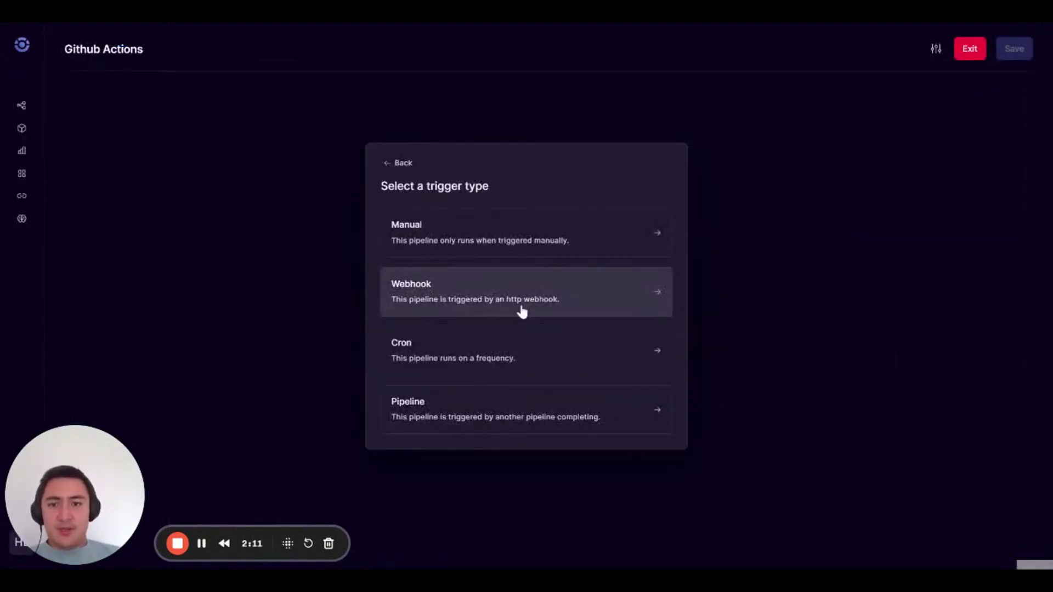
pyautogui.click(512, 248)
pyautogui.moveTo(726, 425); pyautogui.dragTo(647, 350)
# Step: Add a GitHub Run Workflow task to the pipeline and name it Run dbt-core
pyautogui.click(542, 277)
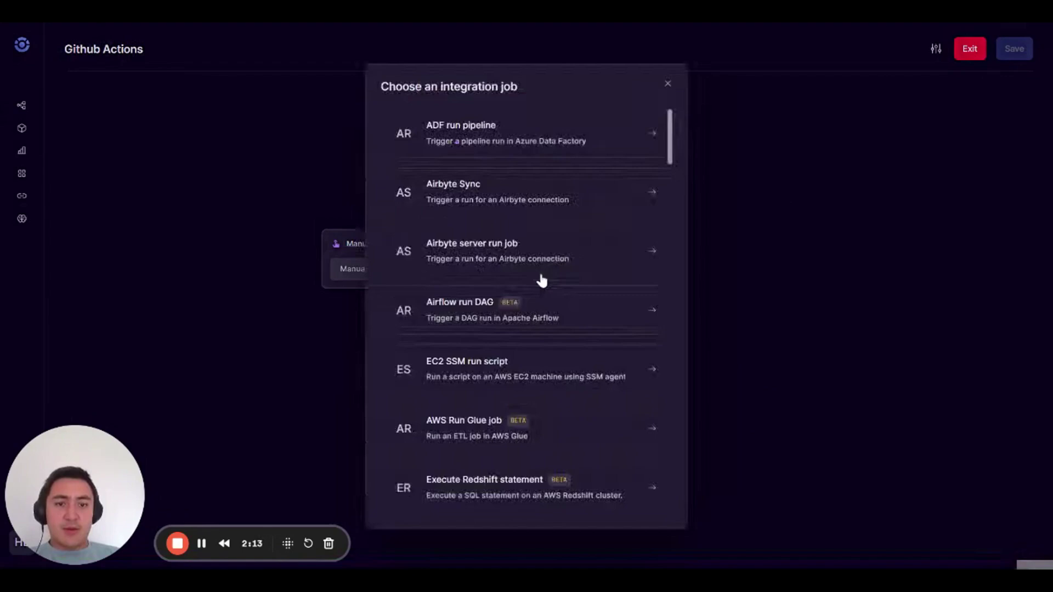
pyautogui.scroll(-15, 522, 371)
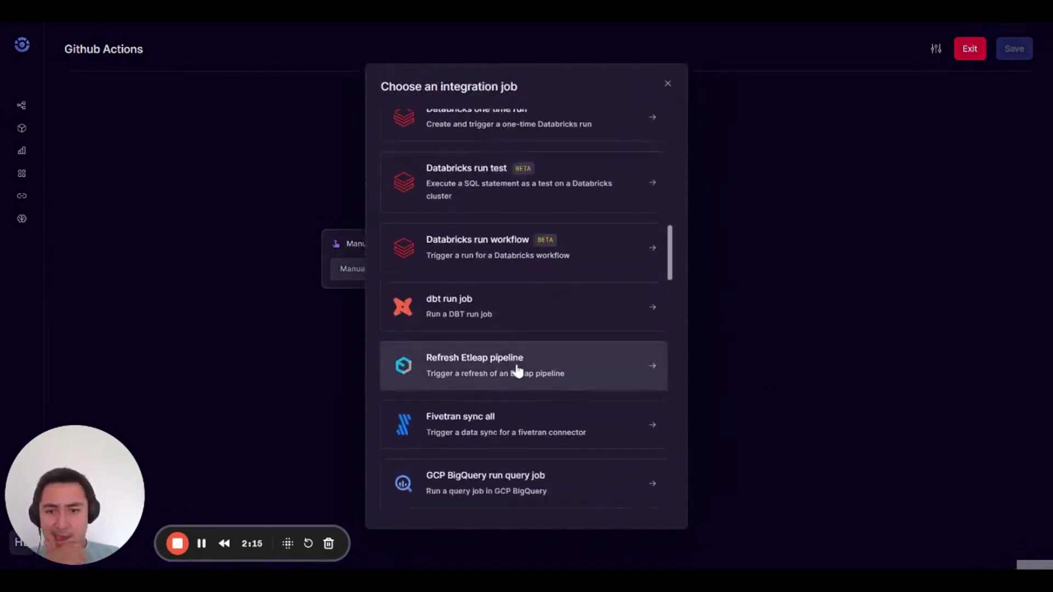
pyautogui.scroll(-3, 516, 368)
pyautogui.click(515, 404)
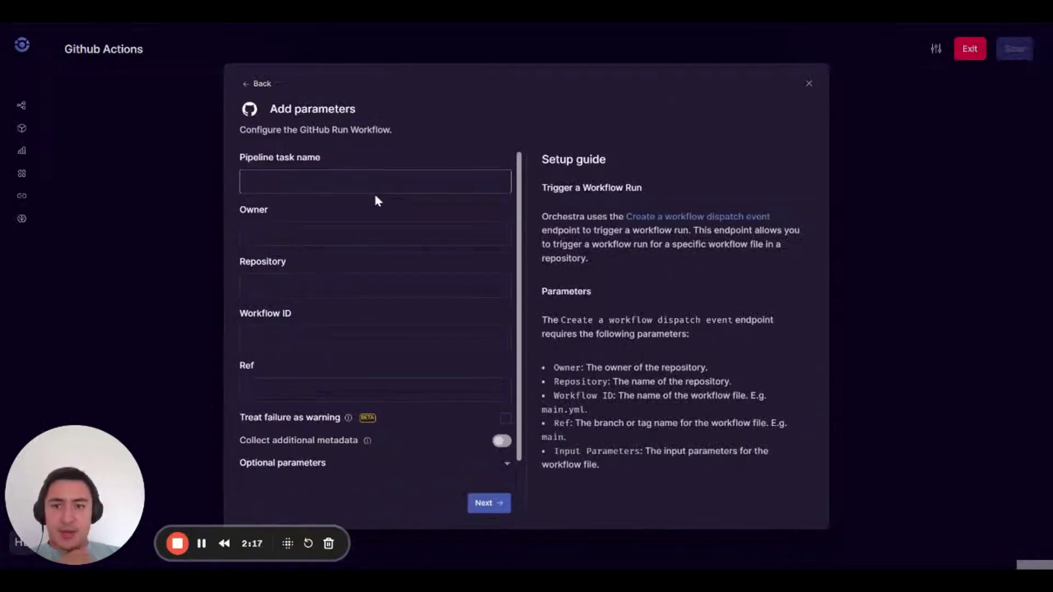
pyautogui.click(375, 188)
pyautogui.write('Run dbt-core')
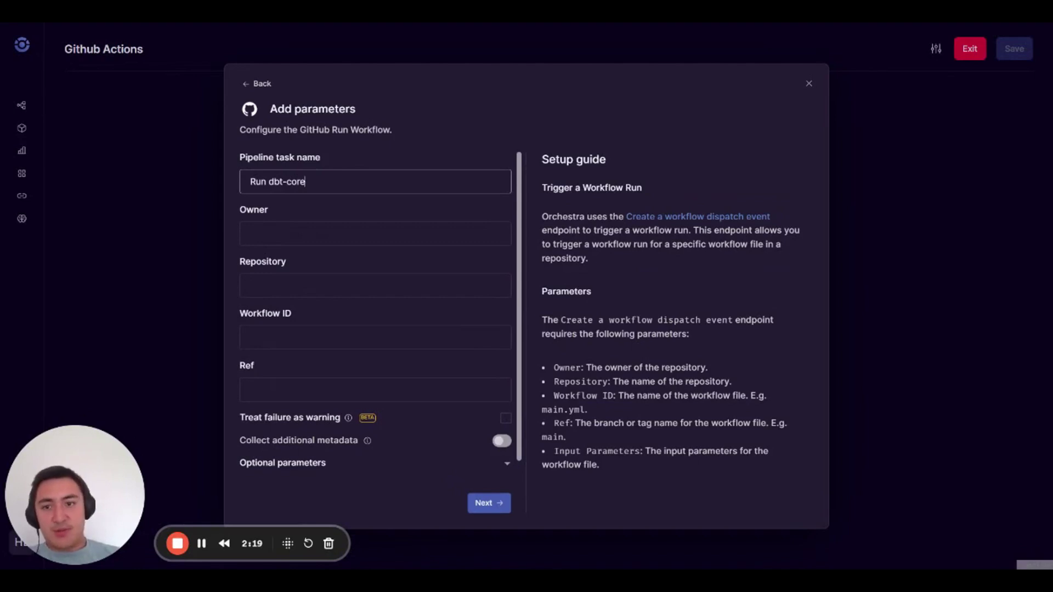
pyautogui.click(375, 234)
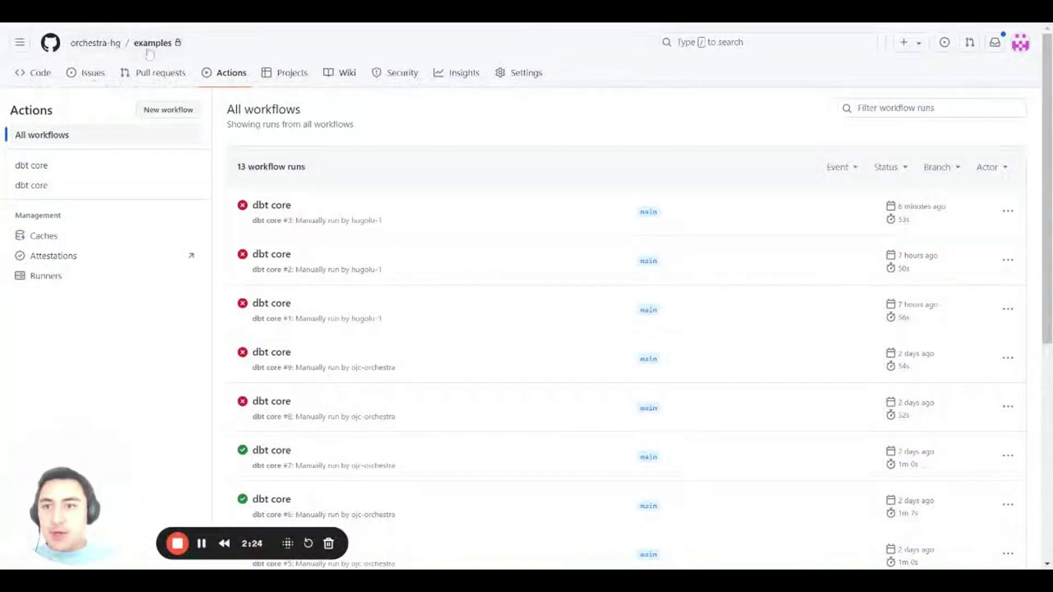
# Step: Switch to GitHub and examine the examples repository, its dbt_on_gha folder and the profiles.yml file
pyautogui.click(156, 47)
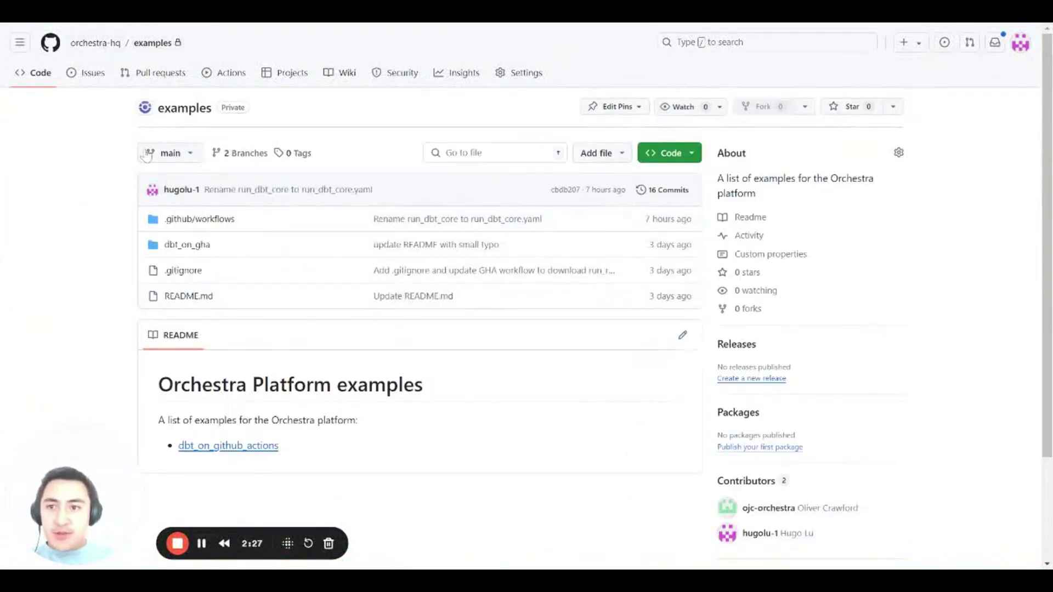
pyautogui.click(203, 251)
pyautogui.scroll(-3, 363, 348)
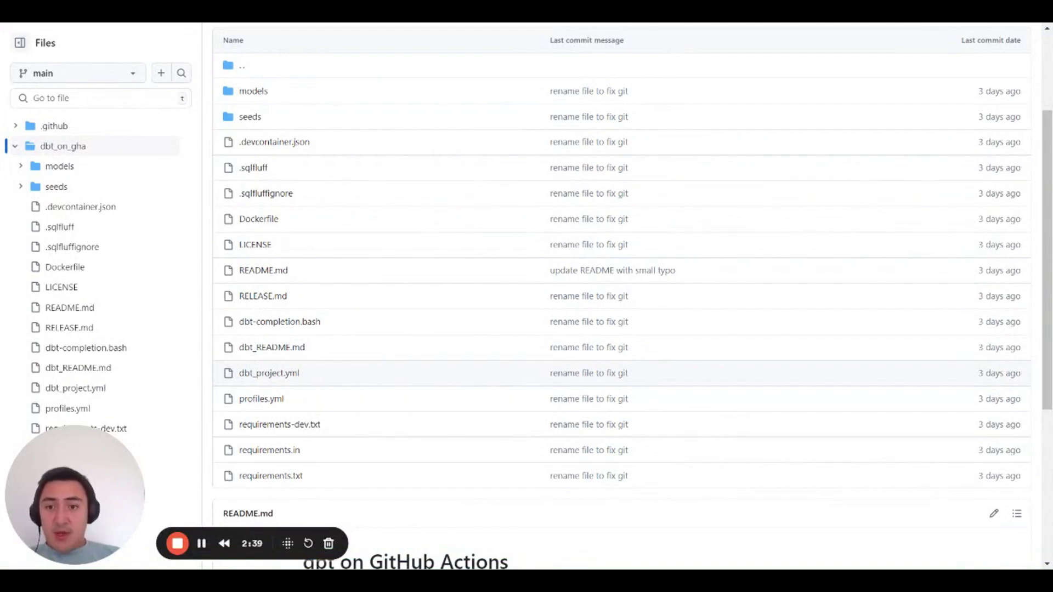
pyautogui.click(273, 401)
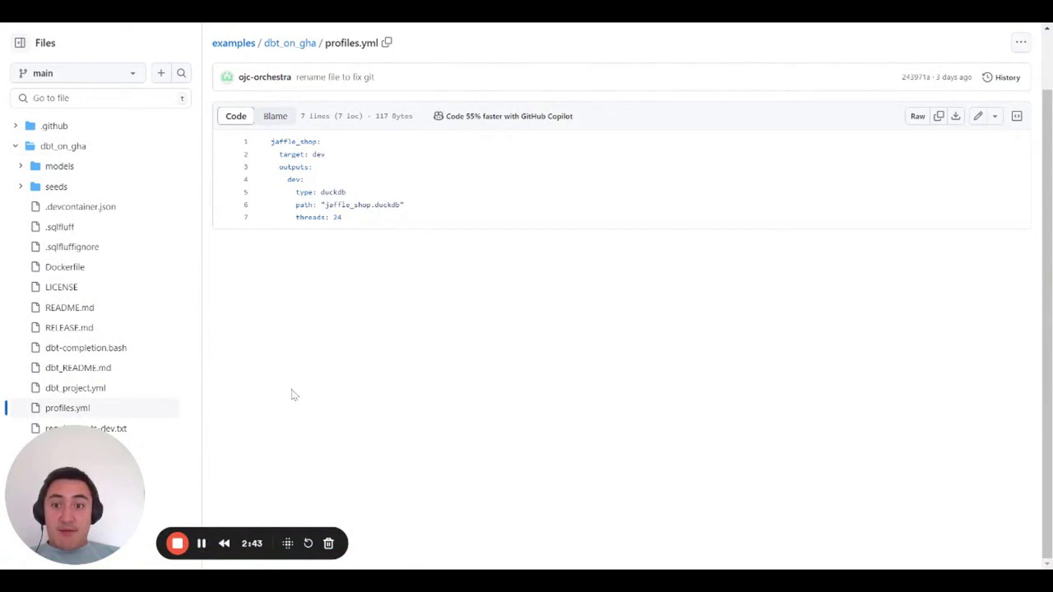
# Step: Examine the jaffle_shop profile in profiles.yml, including its dev output and duckdb type
pyautogui.moveTo(271, 142); pyautogui.dragTo(342, 218)
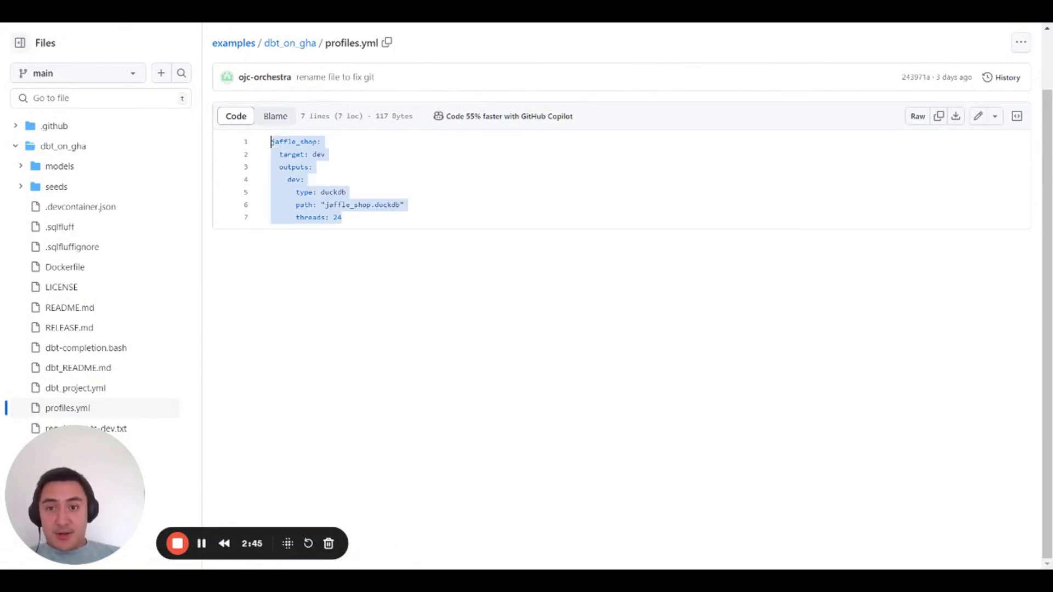
pyautogui.click(346, 192)
pyautogui.moveTo(287, 192); pyautogui.dragTo(270, 141)
pyautogui.click(346, 192)
pyautogui.click(305, 180)
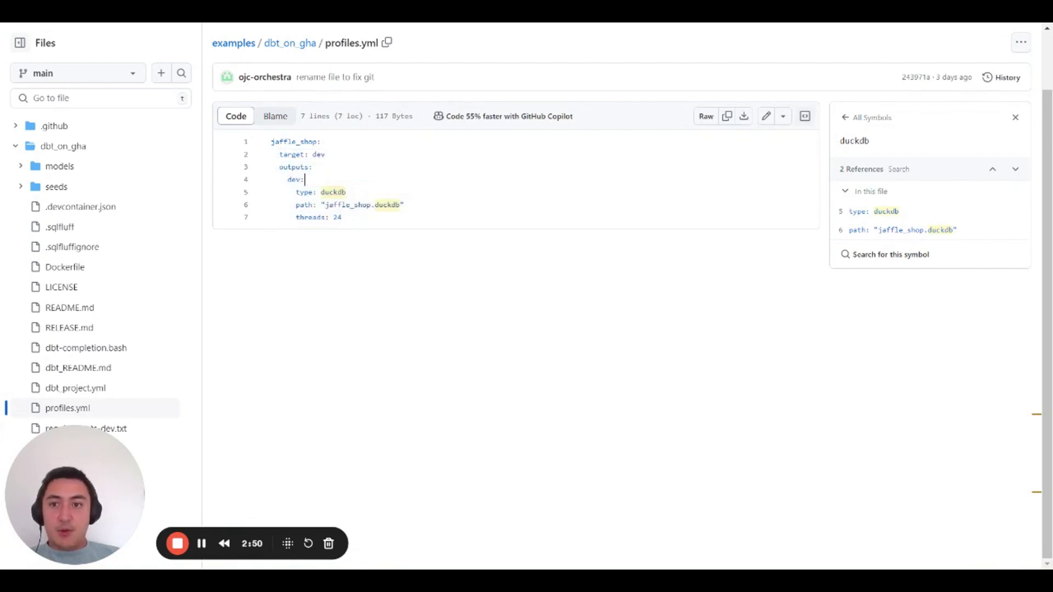
# Step: Examine the models folder of dbt_on_gha and read through its schema.yml file
pyautogui.click(285, 44)
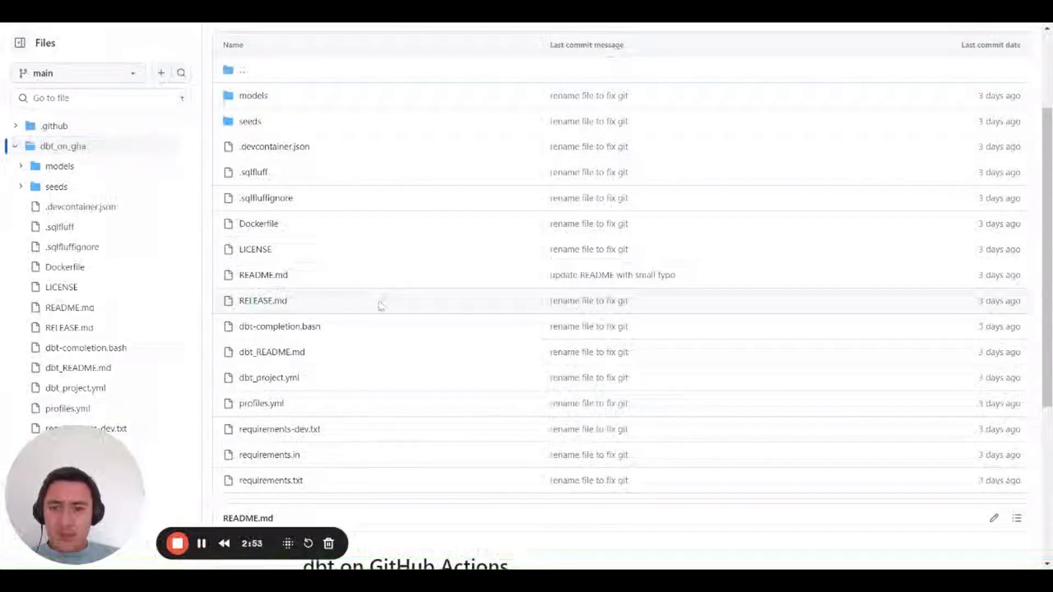
pyautogui.click(247, 169)
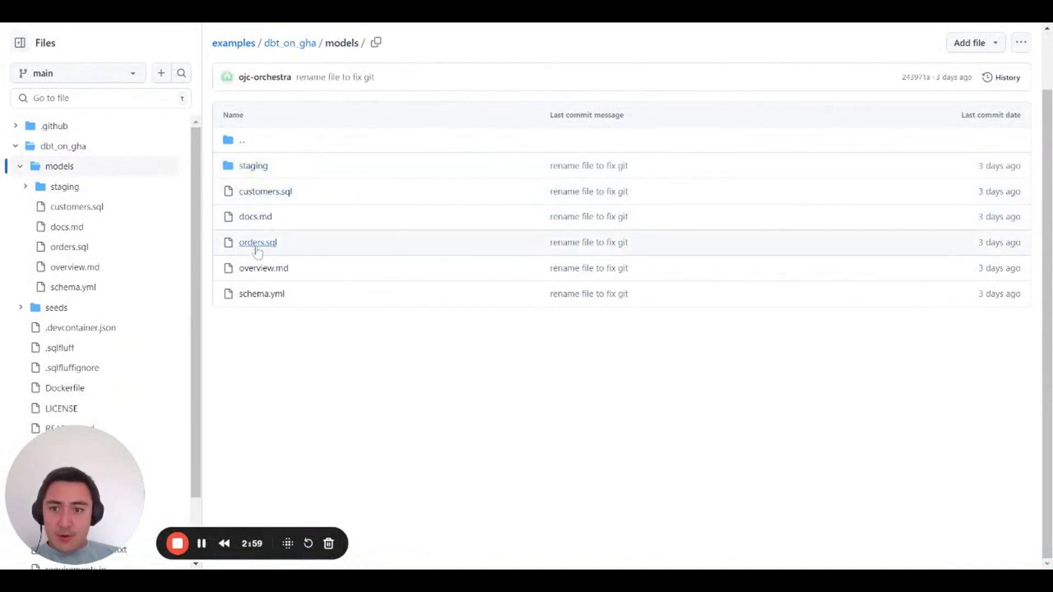
pyautogui.click(266, 299)
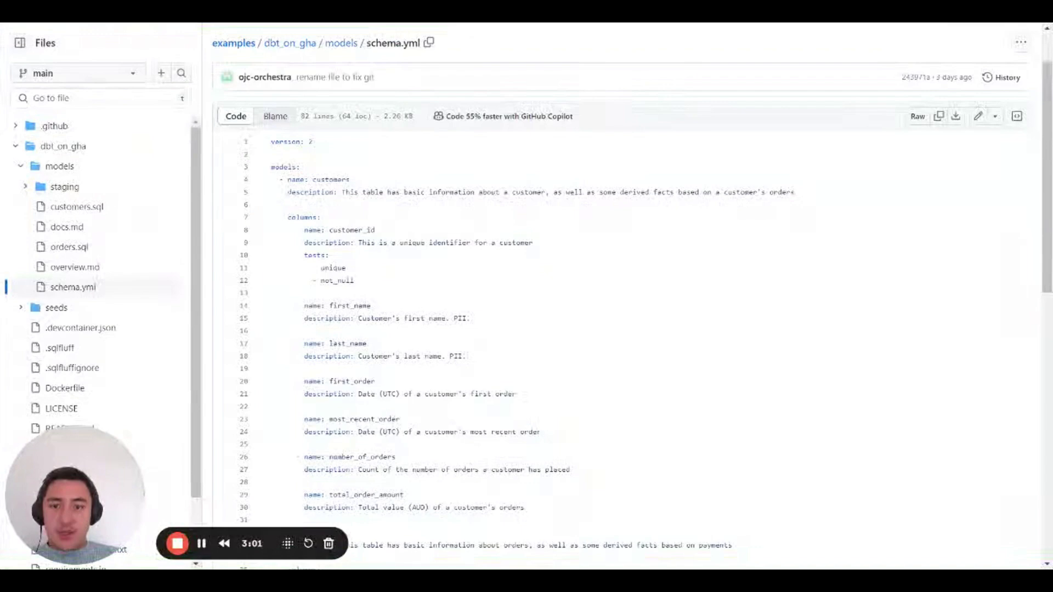
pyautogui.moveTo(274, 211); pyautogui.dragTo(454, 394)
pyautogui.click(454, 394)
pyautogui.click(517, 393)
pyautogui.scroll(-10, 517, 394)
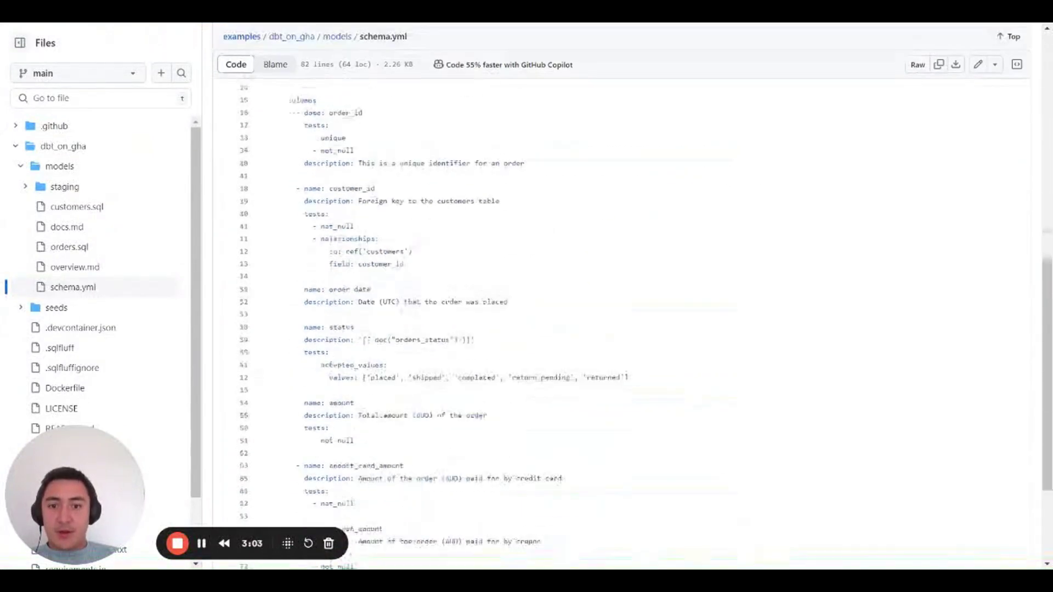
pyautogui.scroll(15, 304, 122)
# Step: Open run_dbt_core.yaml in the examples repository's .github/workflows folder and examine its workflow_dispatch trigger and job steps
pyautogui.click(296, 109)
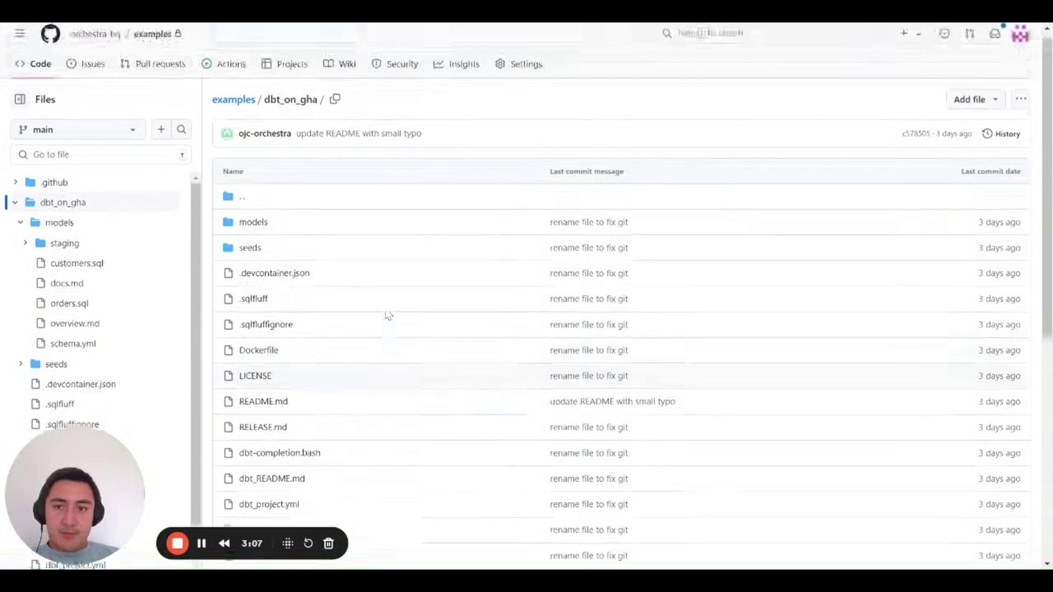
pyautogui.click(234, 104)
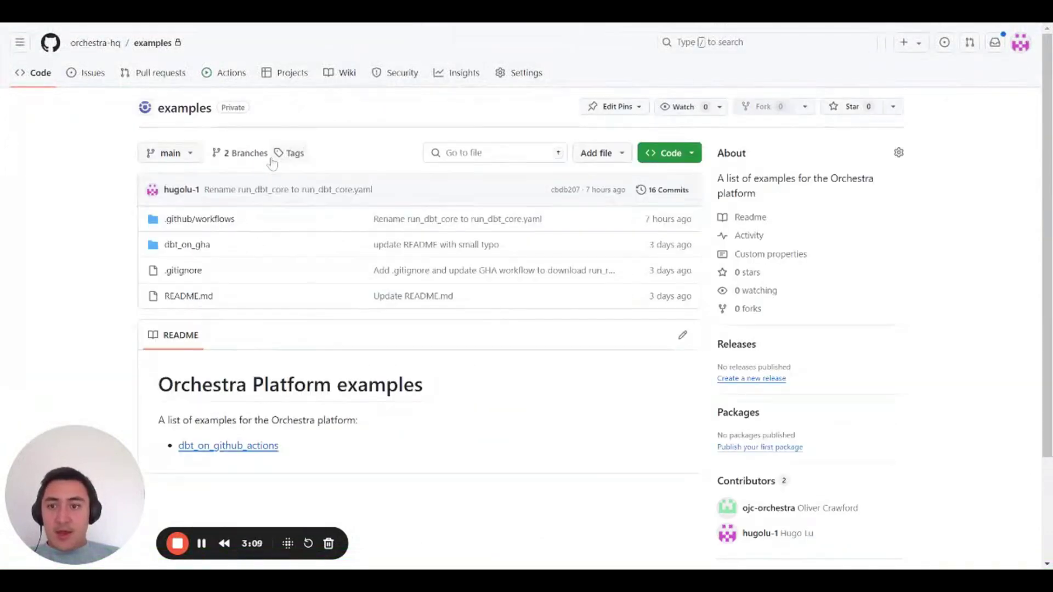
pyautogui.click(206, 220)
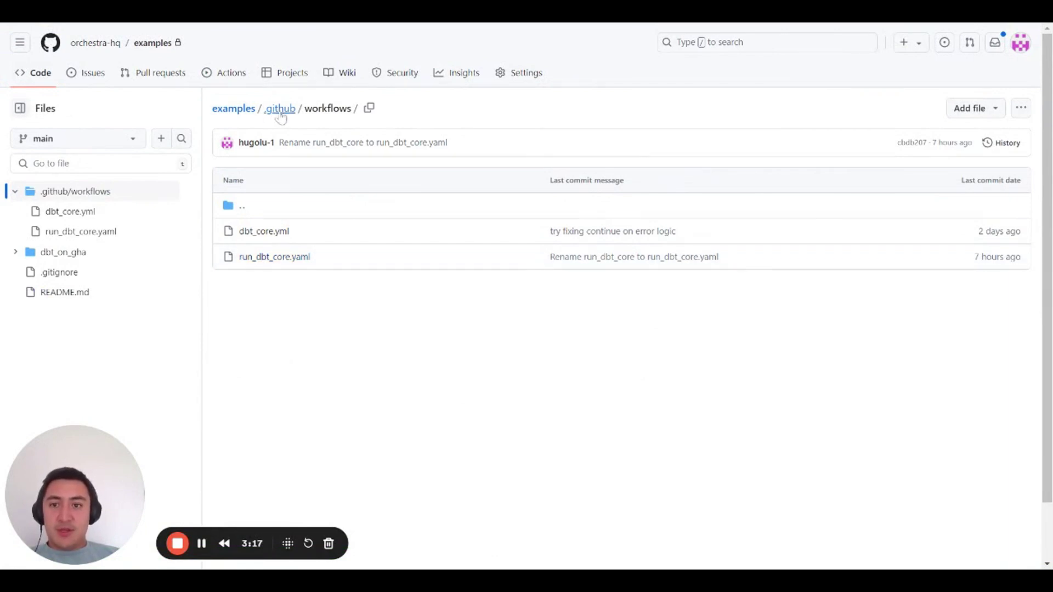
pyautogui.click(267, 258)
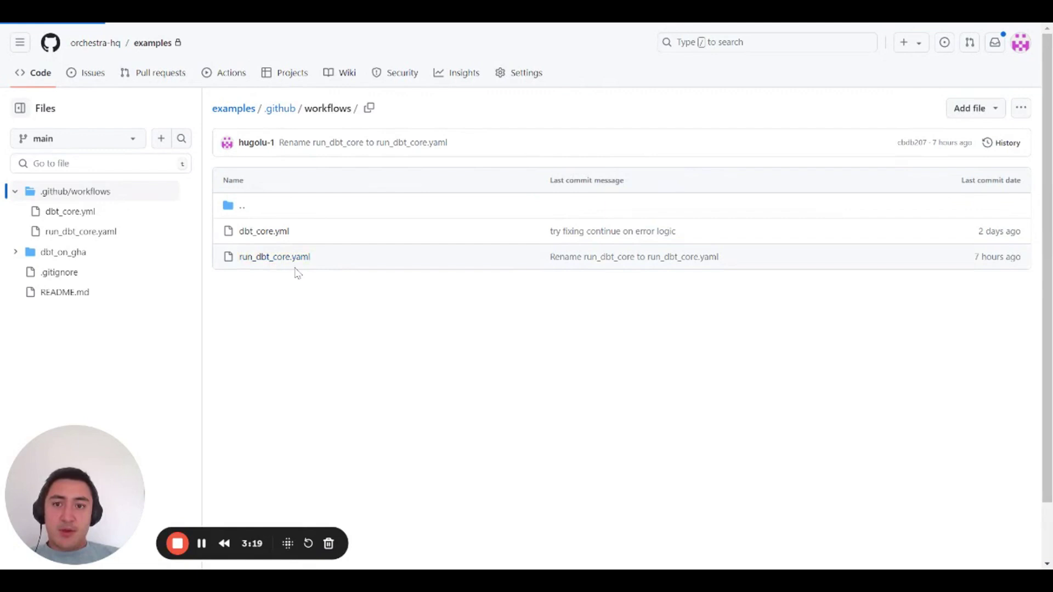
pyautogui.scroll(-3, 619, 329)
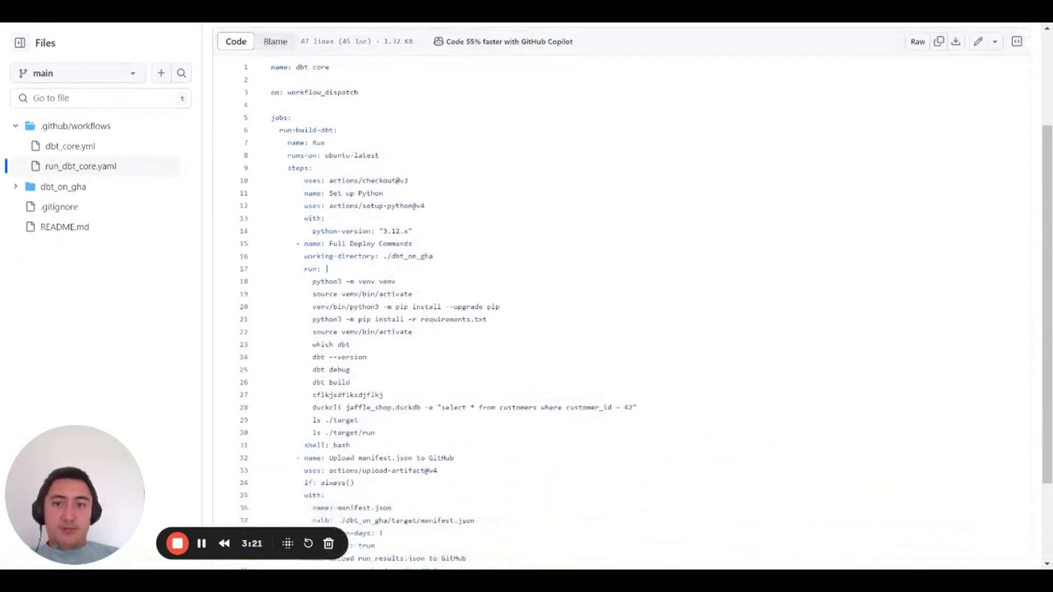
pyautogui.moveTo(271, 92); pyautogui.dragTo(350, 345)
pyautogui.click(366, 357)
pyautogui.scroll(-2, 620, 329)
pyautogui.scroll(2, 619, 329)
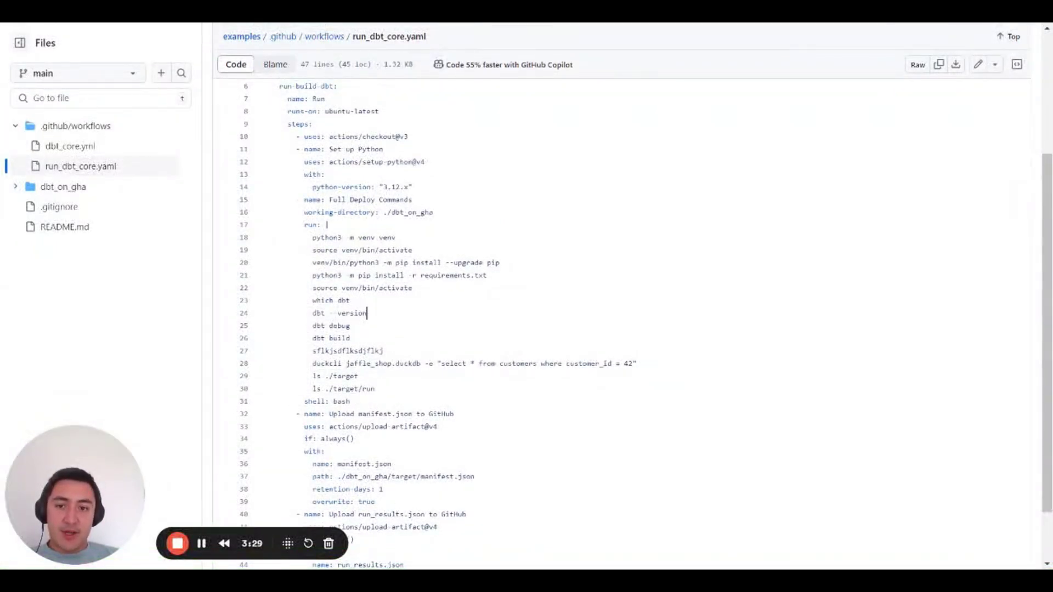
# Step: Examine the run commands under Full Deploy Commands in run_dbt_core.yaml, from creating the virtual environment through dbt build and the line after it
pyautogui.moveTo(351, 338); pyautogui.dragTo(258, 232)
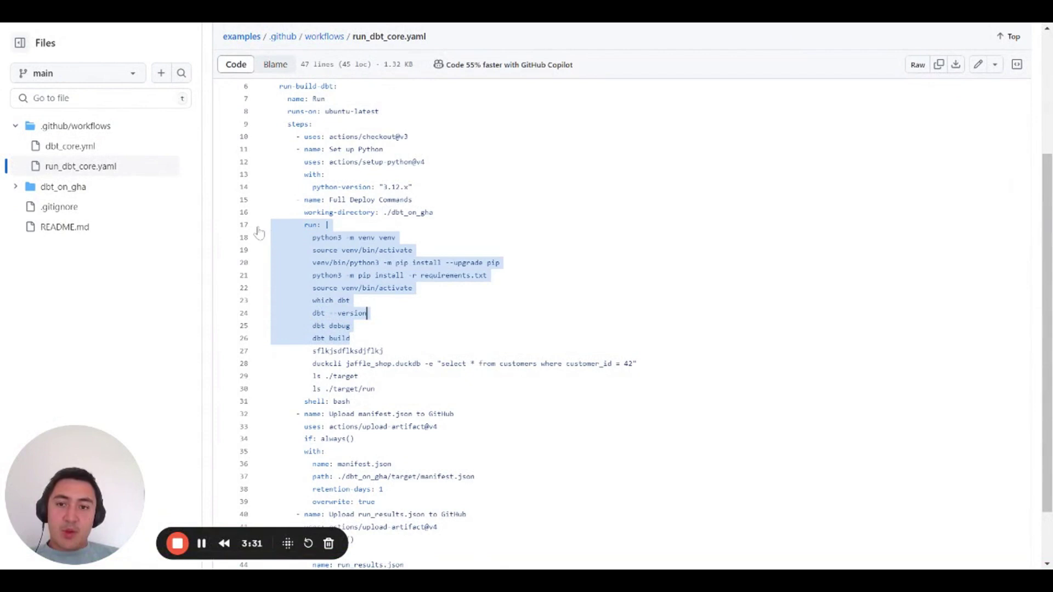
pyautogui.scroll(-2, 259, 233)
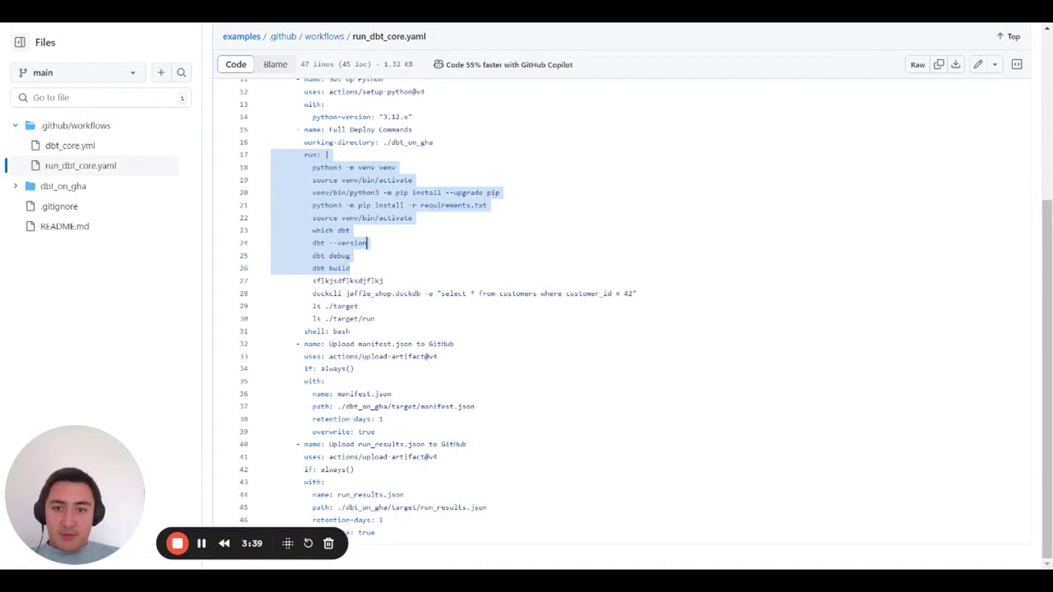
pyautogui.click(350, 230)
pyautogui.hotkey('shift', 'Home')
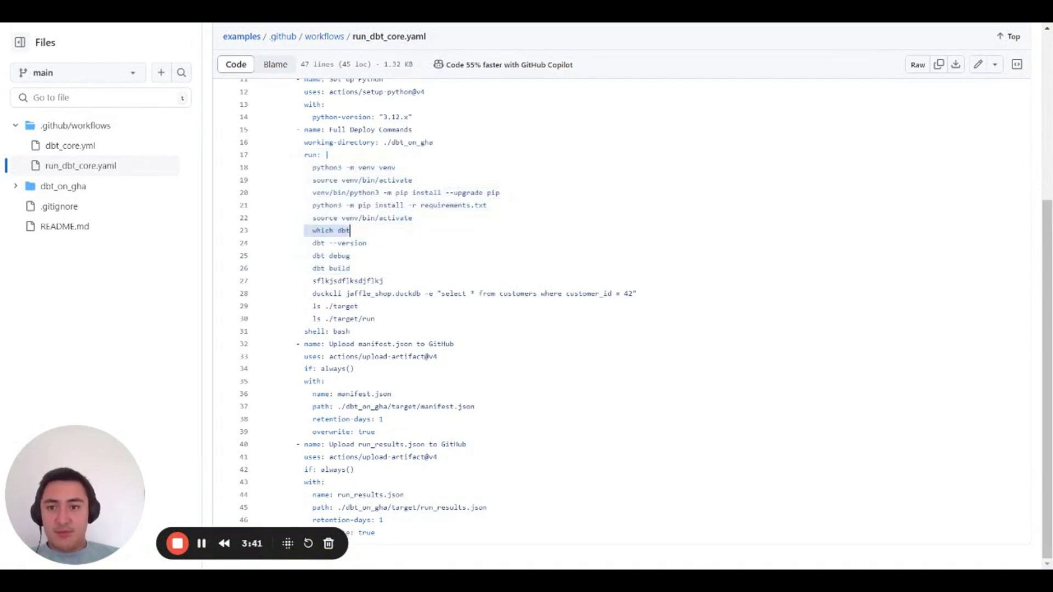
pyautogui.click(366, 243)
pyautogui.hotkey('shift', 'Home')
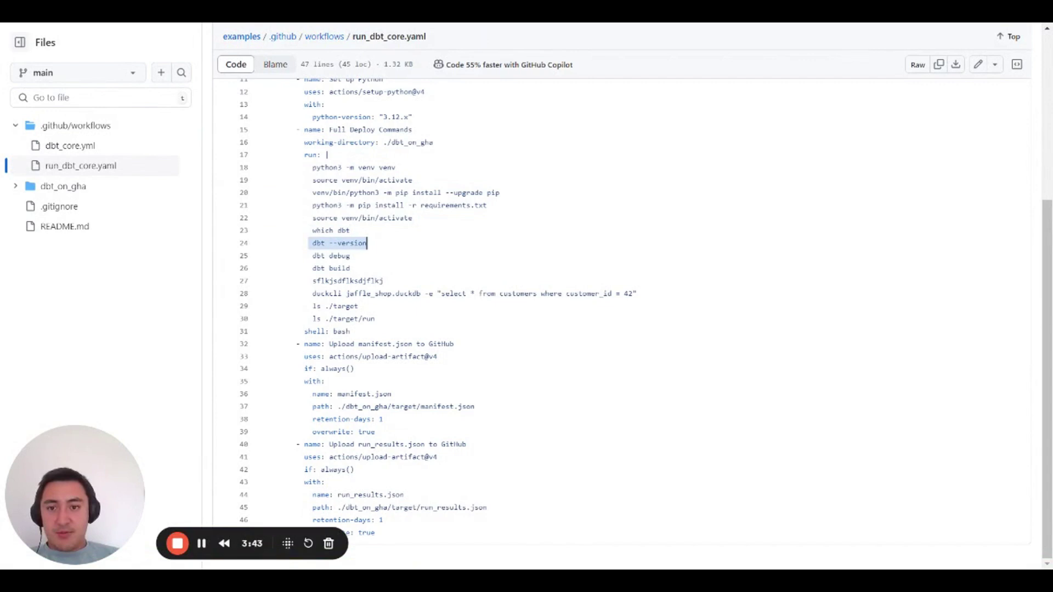
pyautogui.click(350, 255)
pyautogui.hotkey('shift', 'Home')
pyautogui.click(350, 269)
pyautogui.hotkey('shift', 'Home')
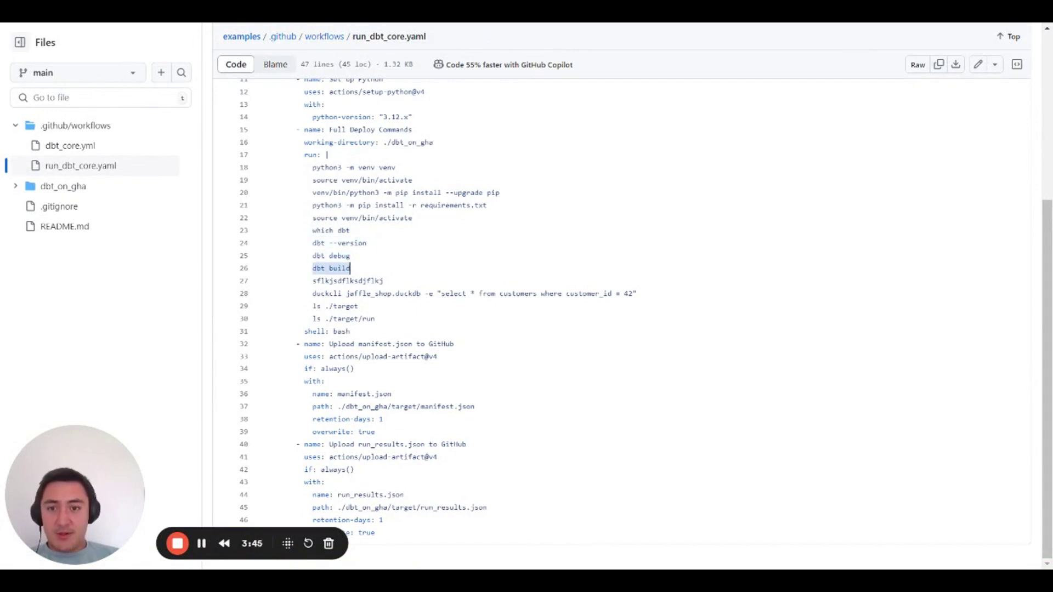
pyautogui.click(383, 281)
pyautogui.hotkey('shift', 'Home')
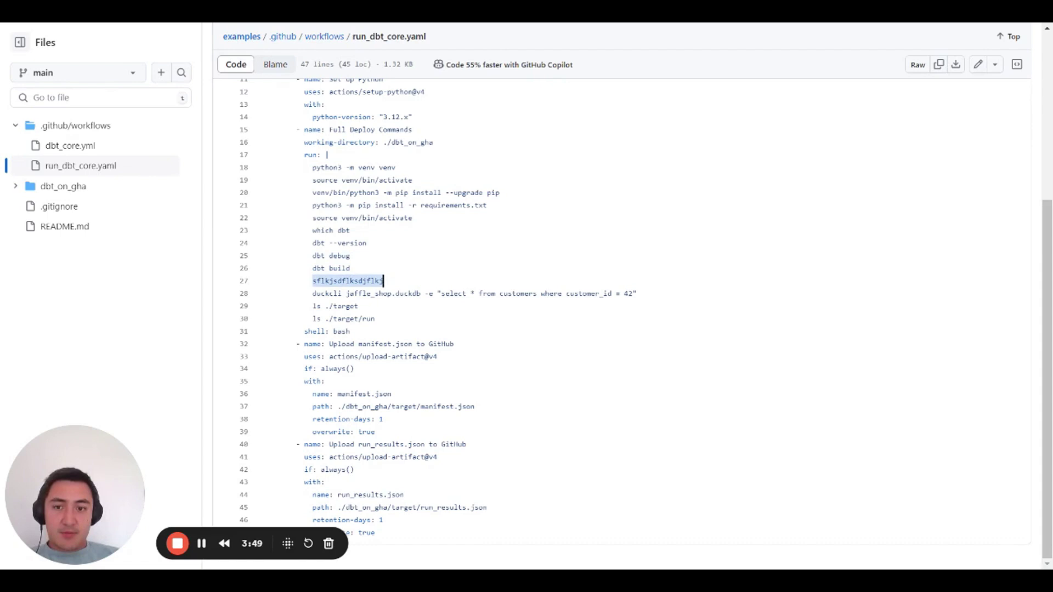
pyautogui.scroll(5, 527, 296)
pyautogui.scroll(-3, 526, 296)
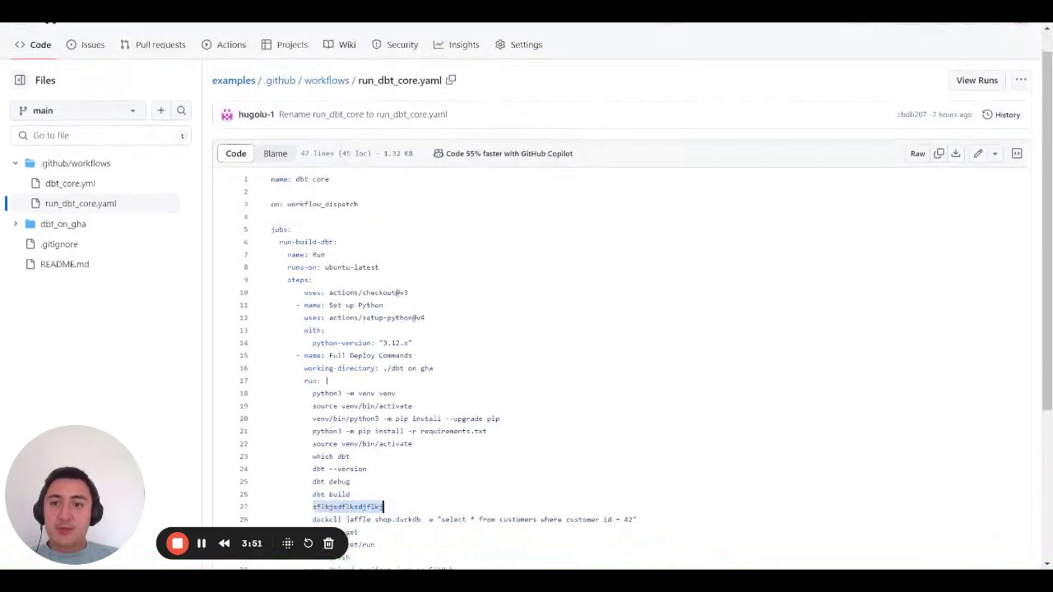
pyautogui.scroll(3, 526, 296)
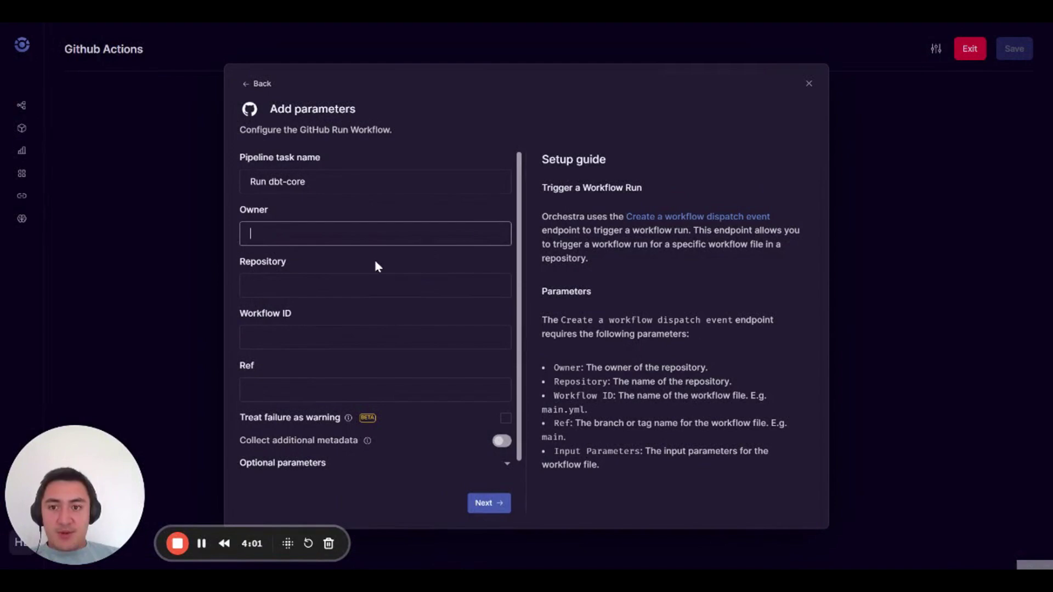
# Step: Switch to Orchestra and set the Run dbt-core task's owner to orchestra-hq and its repository to examples
pyautogui.write('orchestra-hq')
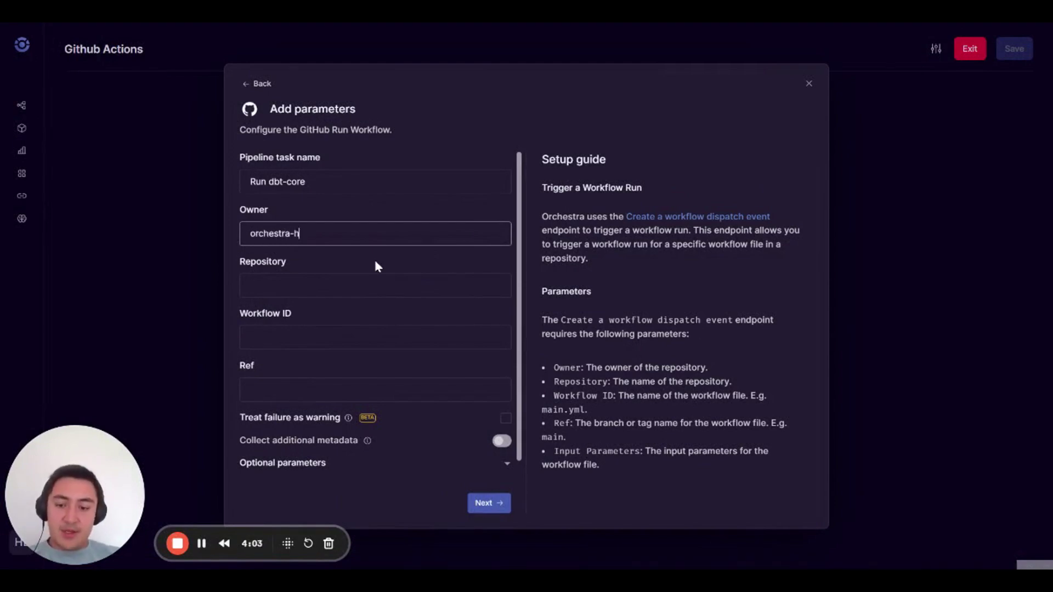
pyautogui.press('Tab')
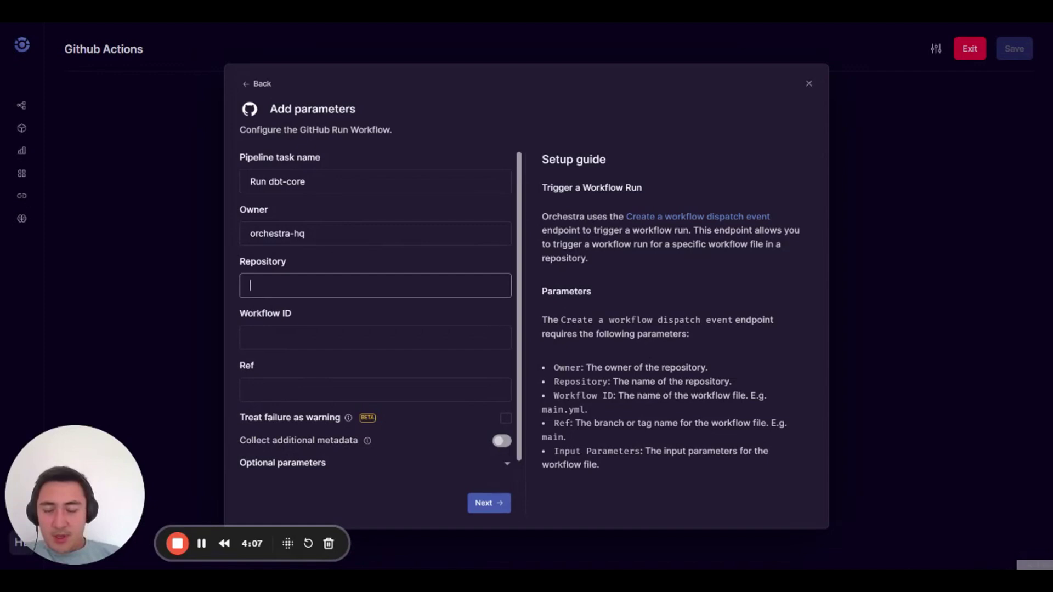
pyautogui.write('exa')
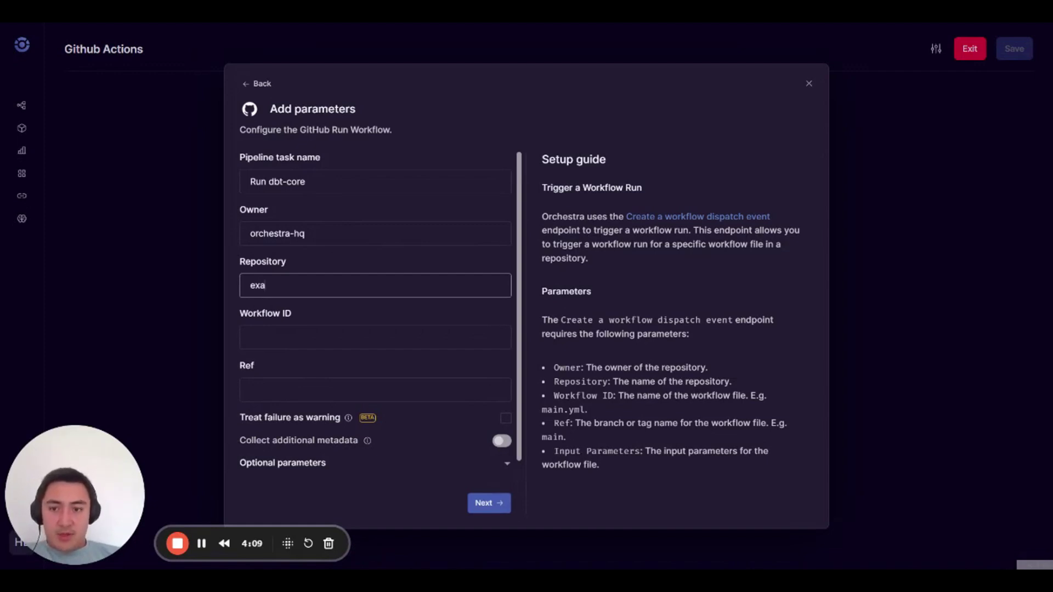
pyautogui.write('mples')
# Step: Set the task's workflow ID to run_dbt_core.yaml and its ref to main, and add the task to the pipeline
pyautogui.click(250, 337)
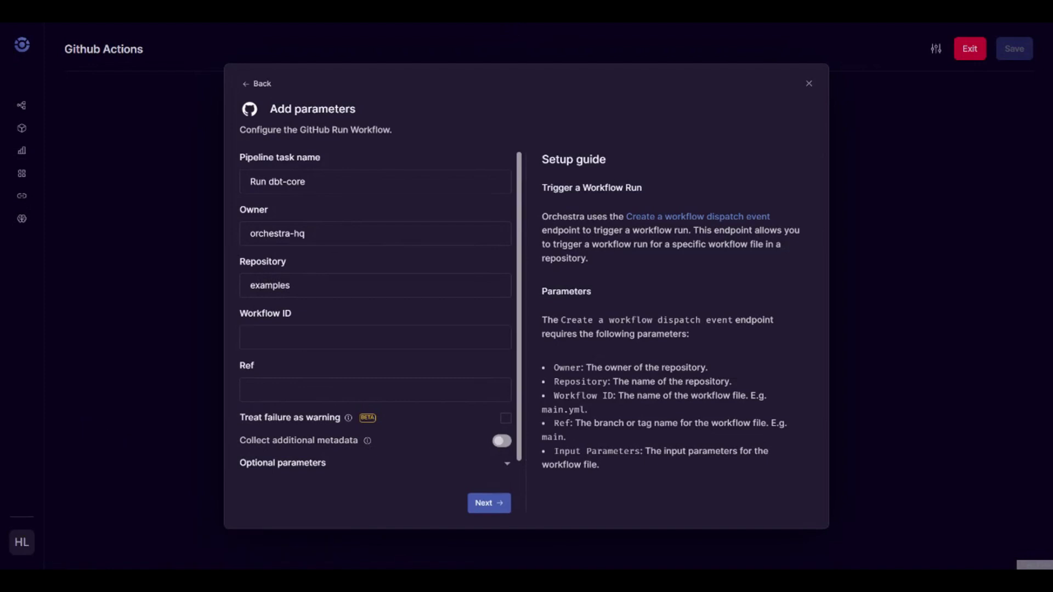
pyautogui.click(384, 348)
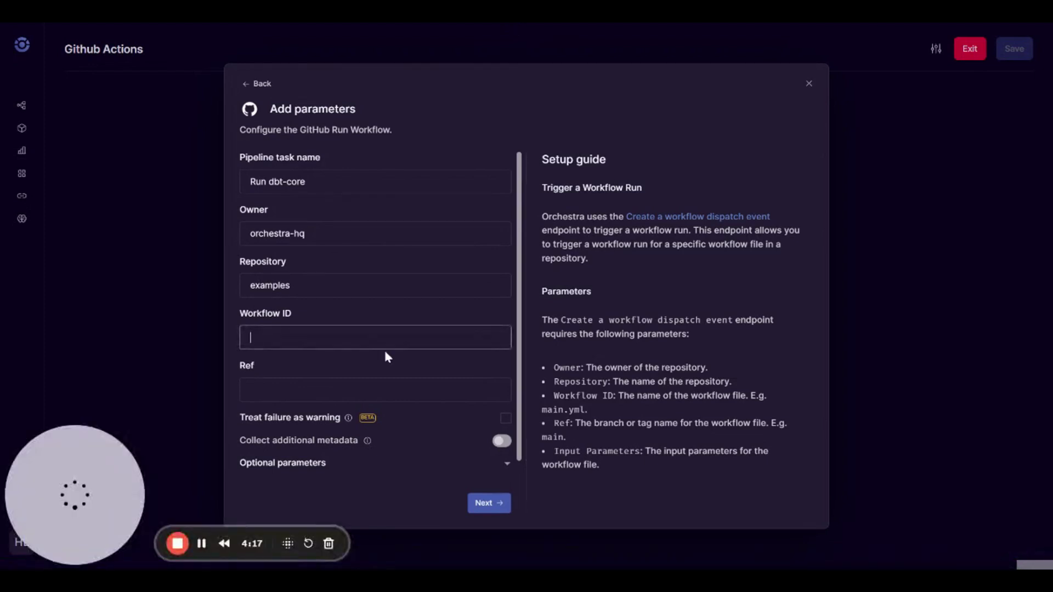
pyautogui.write('.github/workflows/run_dbt_core.yaml')
pyautogui.moveTo(321, 337); pyautogui.dragTo(133, 333)
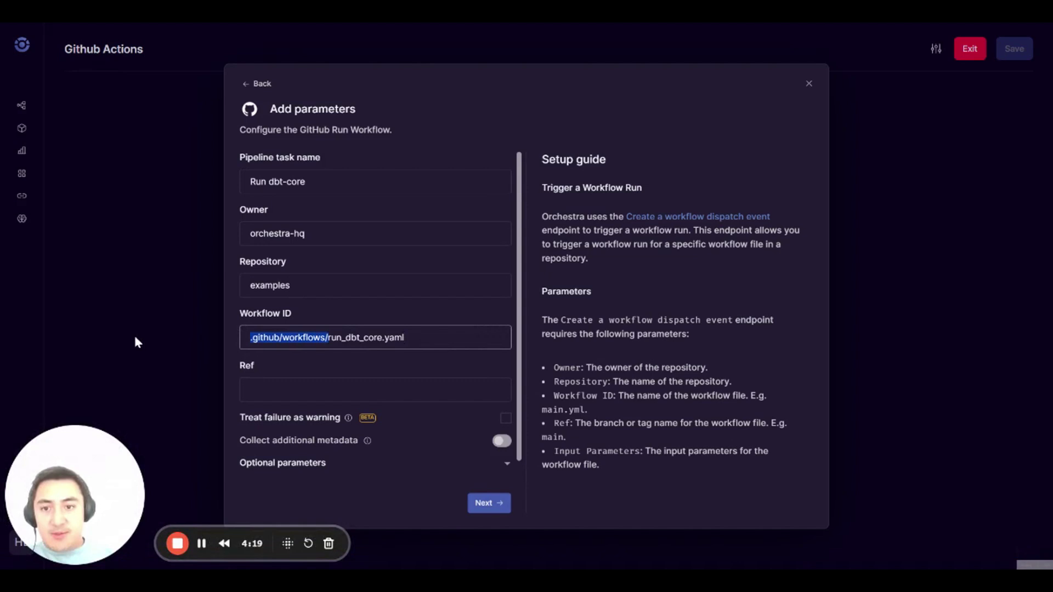
pyautogui.press('BackSpace')
pyautogui.press('Tab')
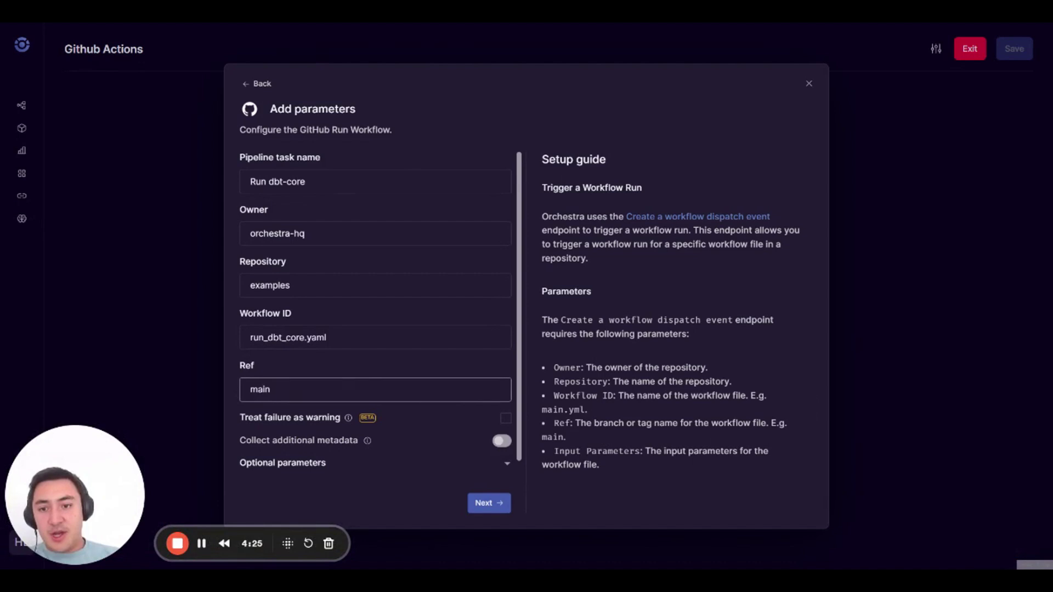
pyautogui.write('main')
pyautogui.press('Return')
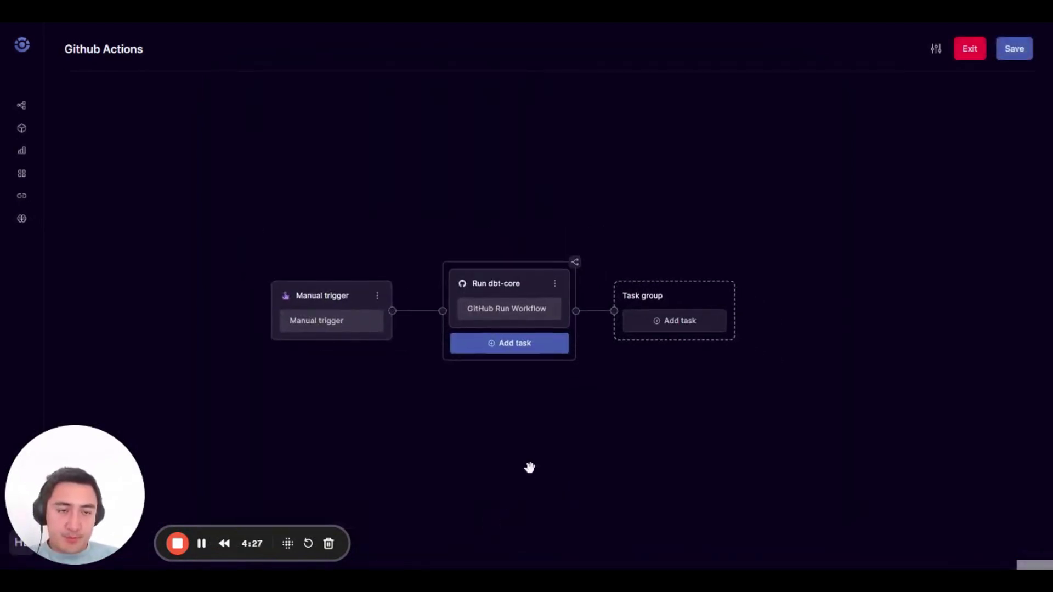
# Step: Save the Github Actions pipeline without setting up alerts, with publishing enabled
pyautogui.click(1013, 49)
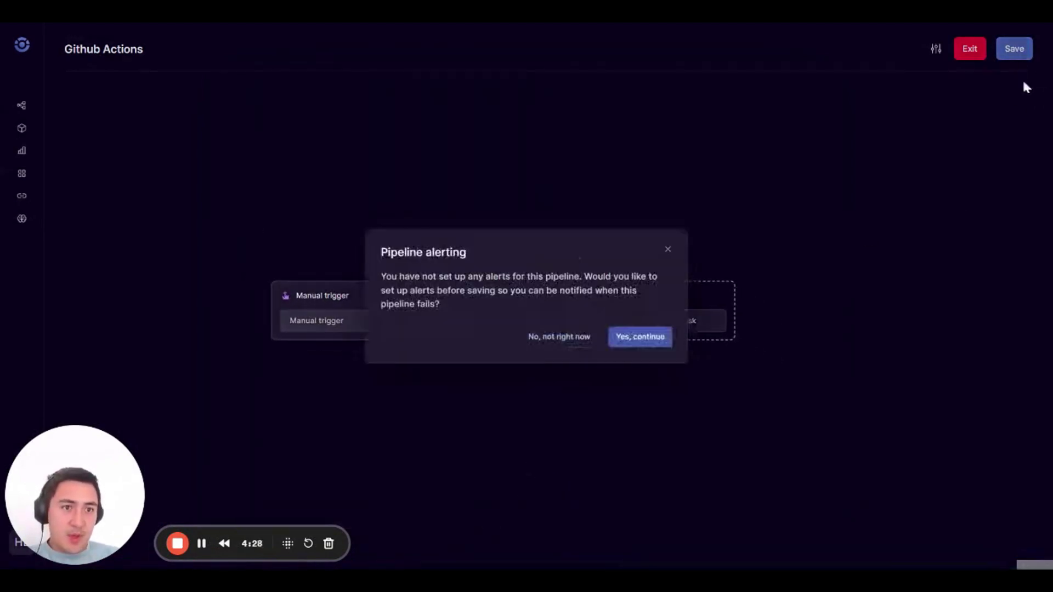
pyautogui.click(587, 337)
pyautogui.click(248, 140)
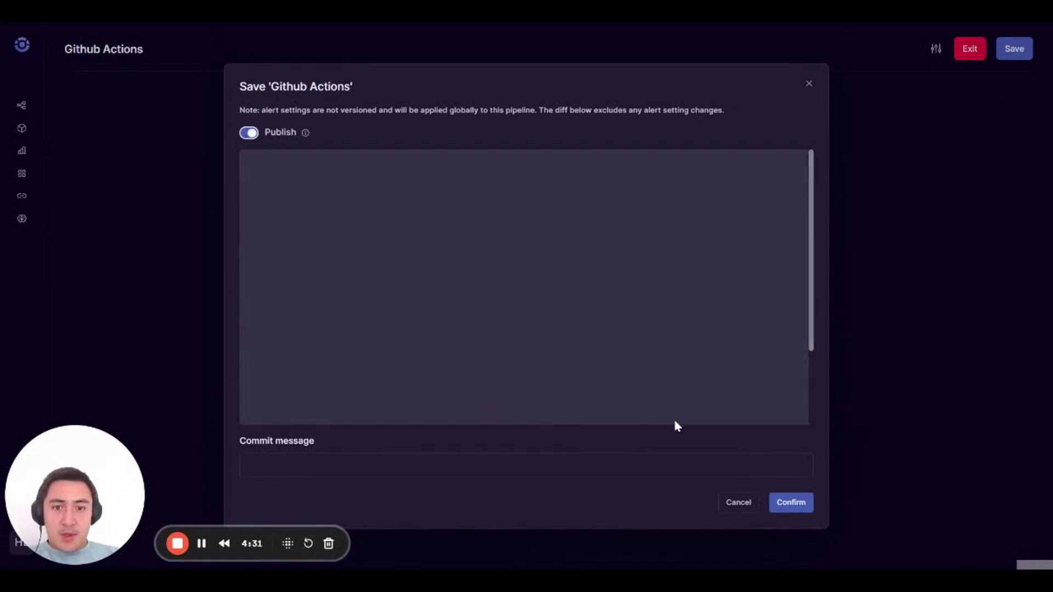
pyautogui.click(788, 504)
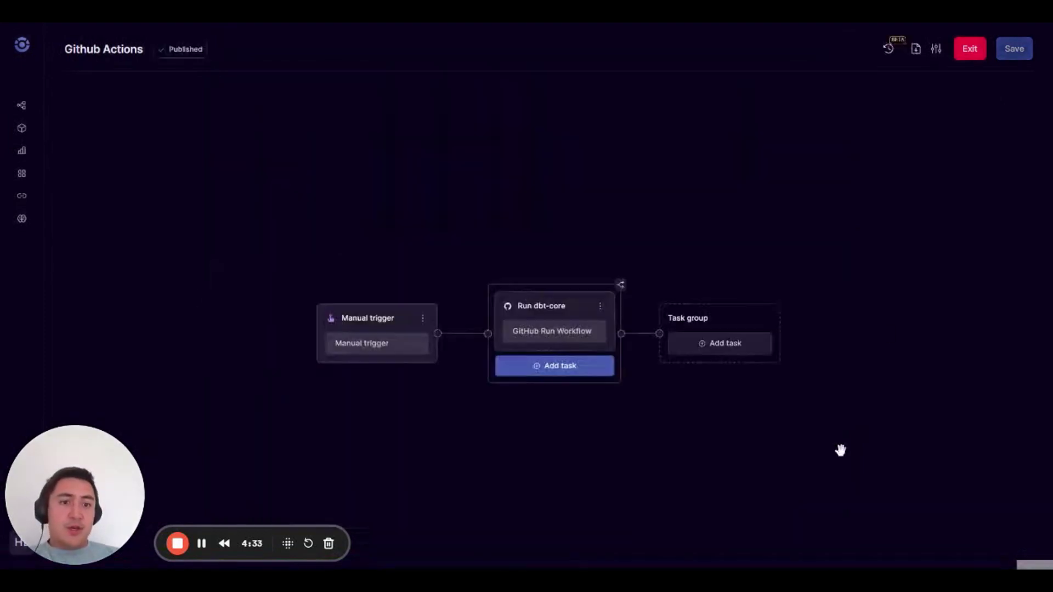
# Step: Exit the pipeline editor and run the Github Actions pipeline from the pipelines list
pyautogui.click(967, 47)
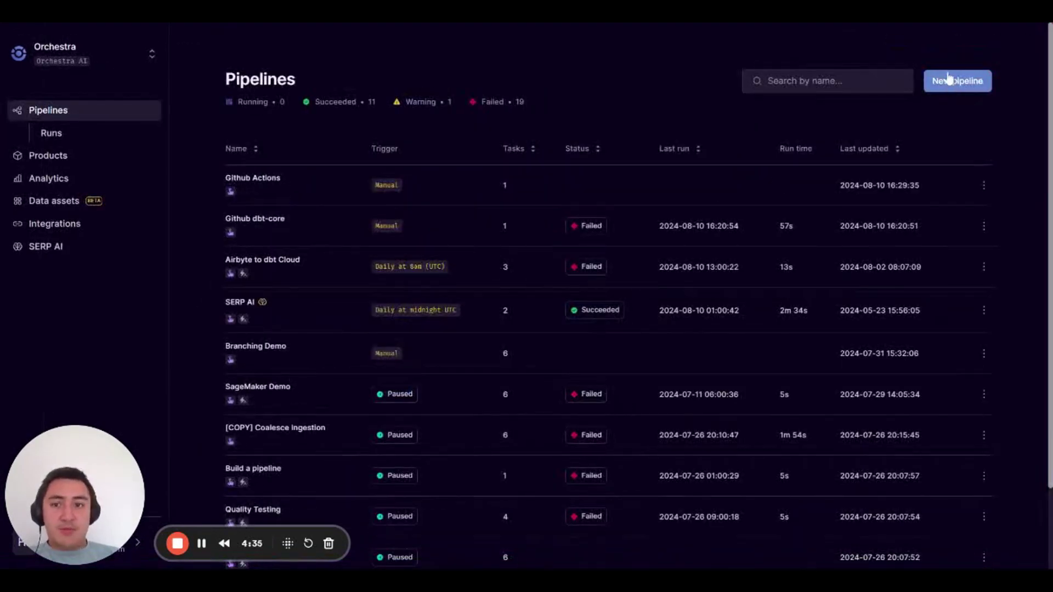
pyautogui.click(963, 186)
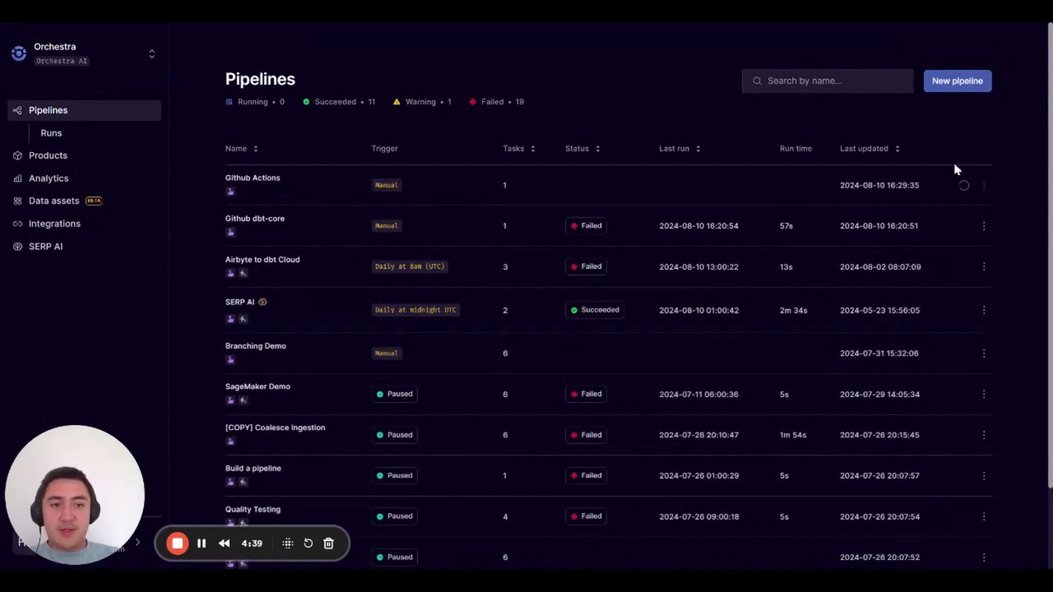
# Step: Open the list of all runs for the Github dbt-core pipeline
pyautogui.click(983, 226)
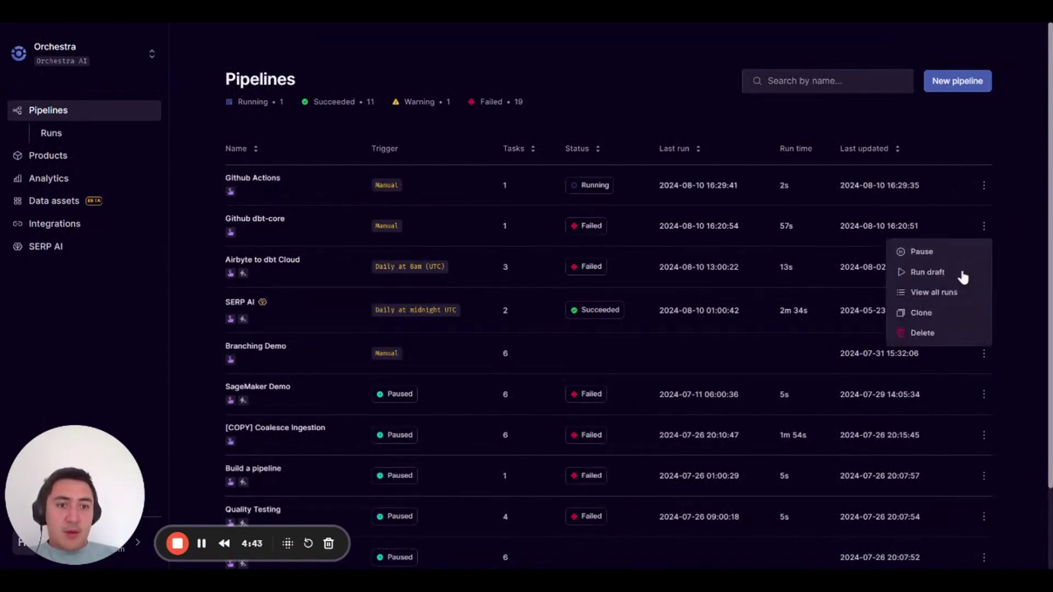
pyautogui.click(964, 275)
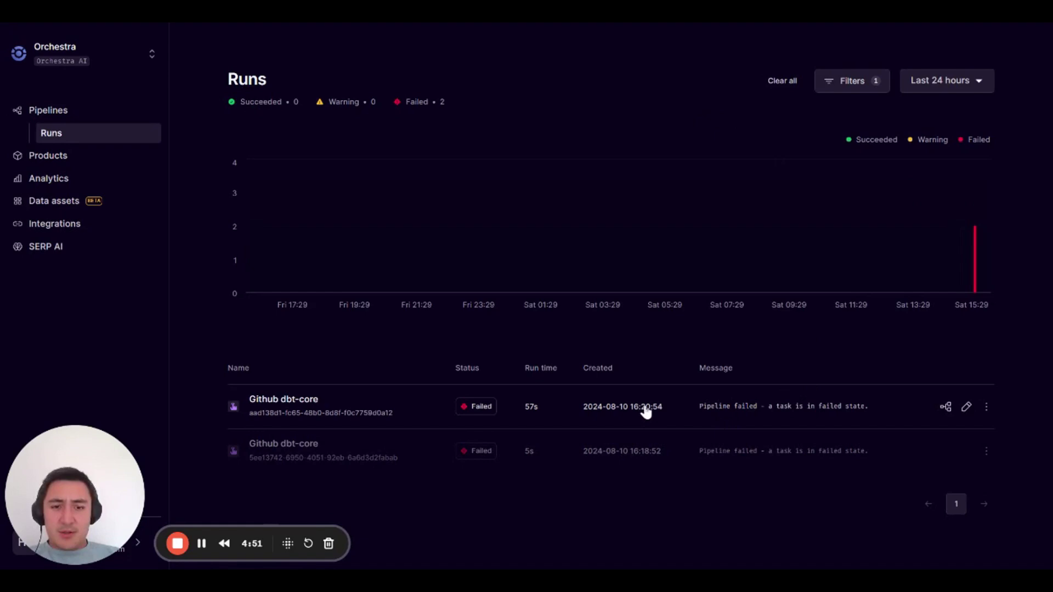
# Step: Open the latest Github dbt-core run and examine its Github dbt task details, including the task and run parameters
pyautogui.click(626, 408)
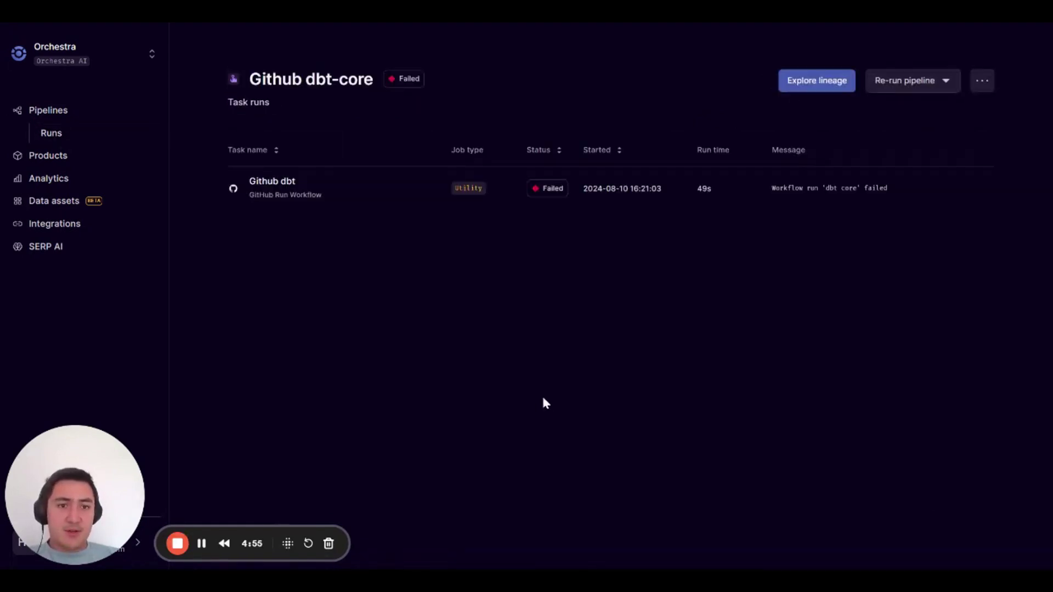
pyautogui.click(626, 191)
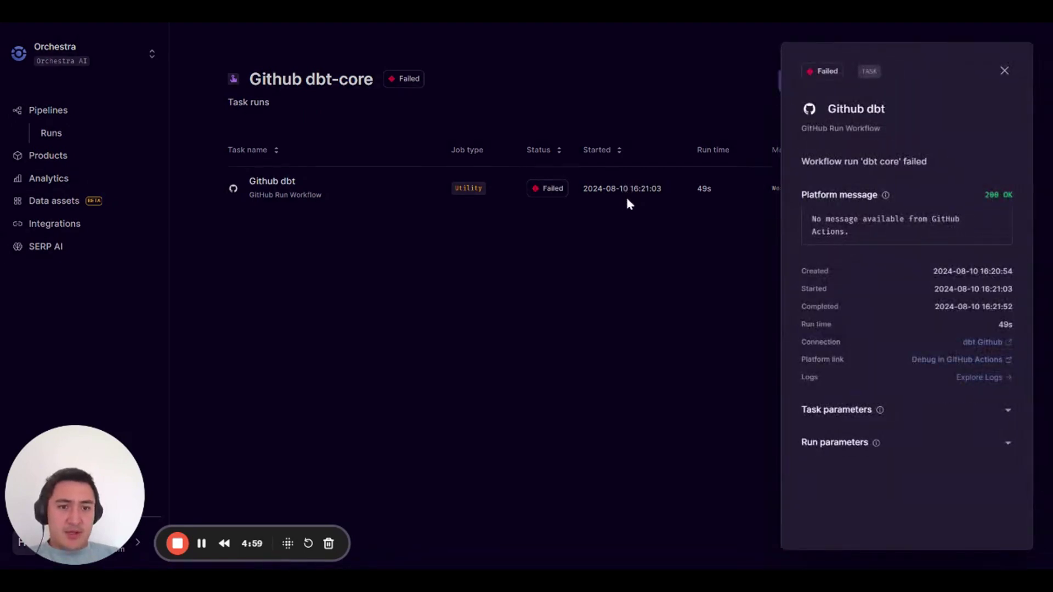
pyautogui.moveTo(984, 194); pyautogui.dragTo(1007, 195)
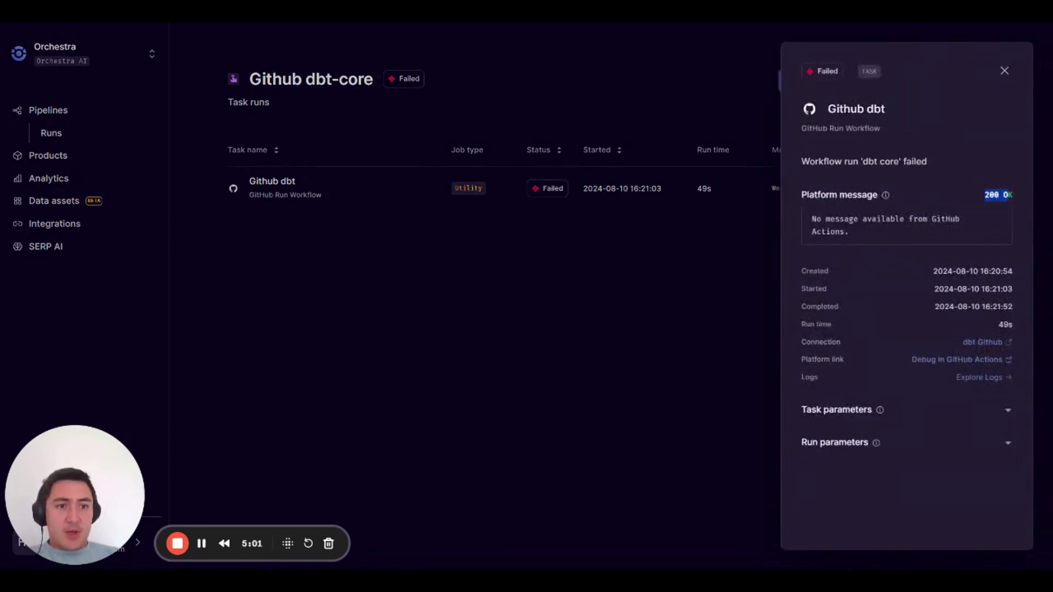
pyautogui.click(855, 411)
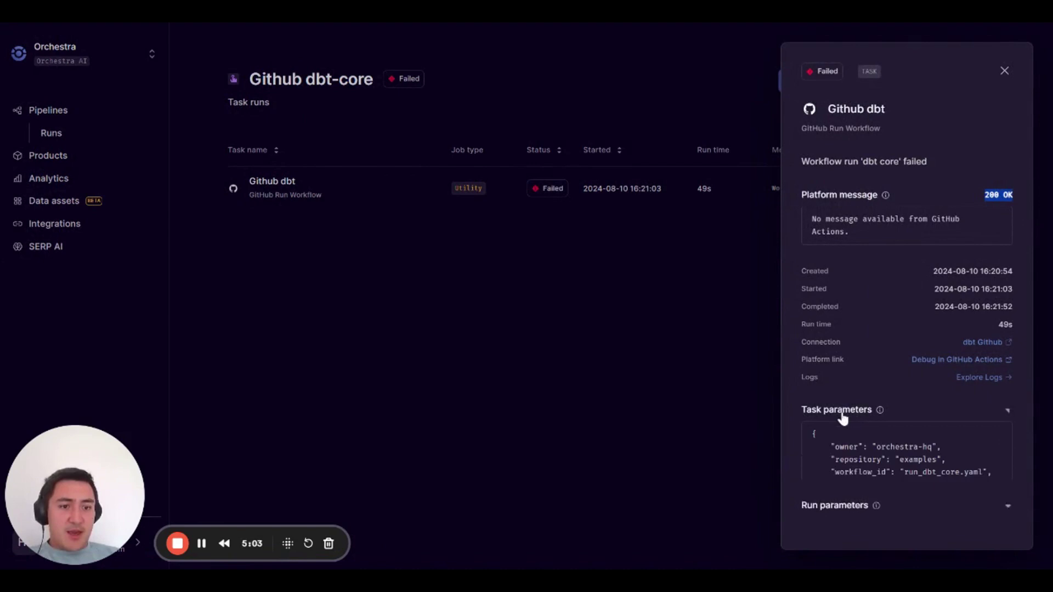
pyautogui.scroll(-1, 864, 504)
pyautogui.click(838, 524)
pyautogui.scroll(-2, 894, 406)
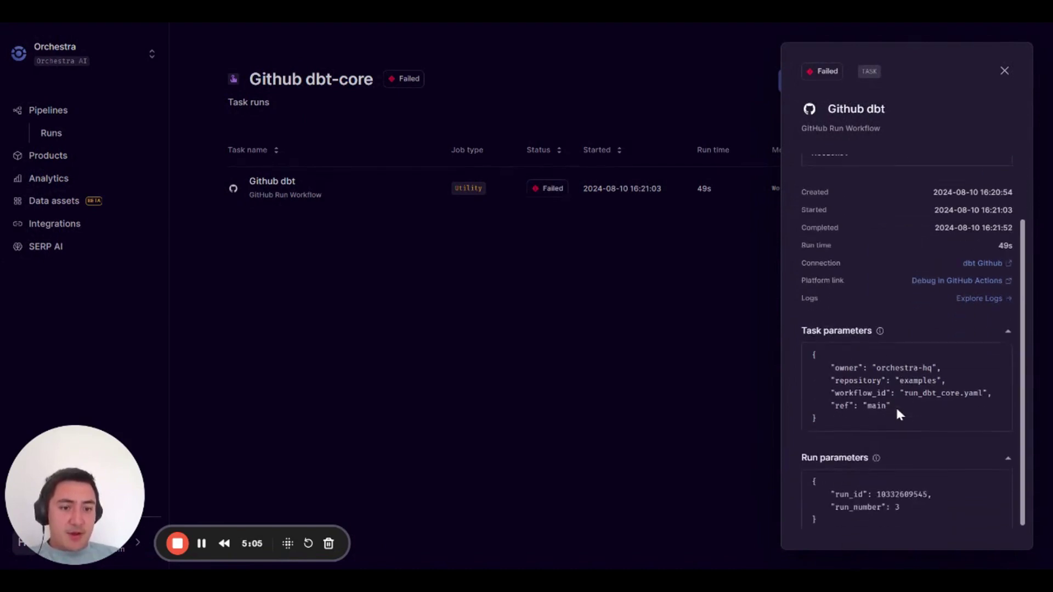
pyautogui.moveTo(814, 483); pyautogui.dragTo(905, 508)
pyautogui.click(905, 510)
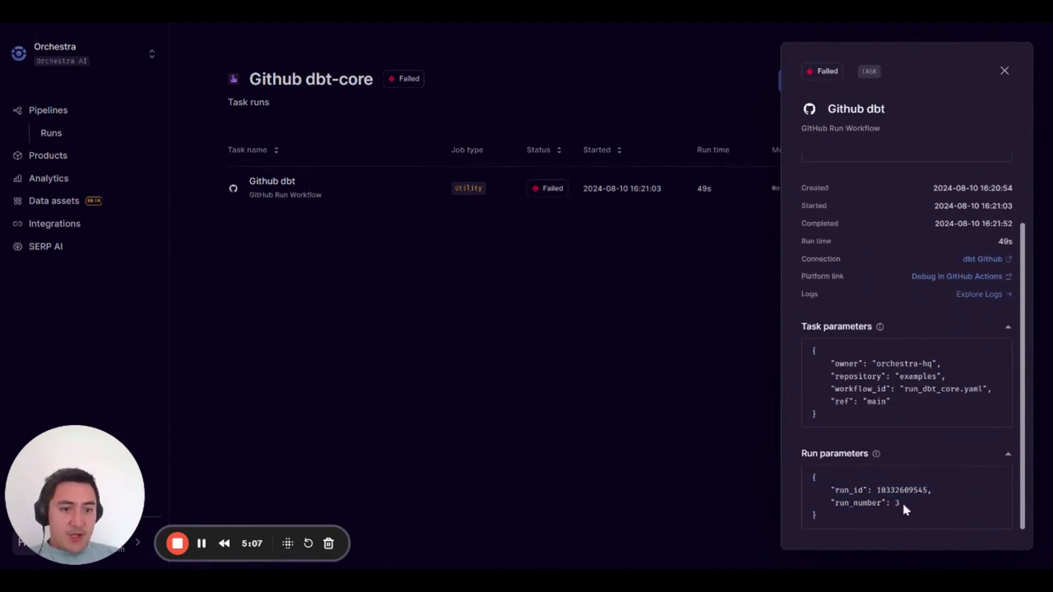
pyautogui.click(1005, 72)
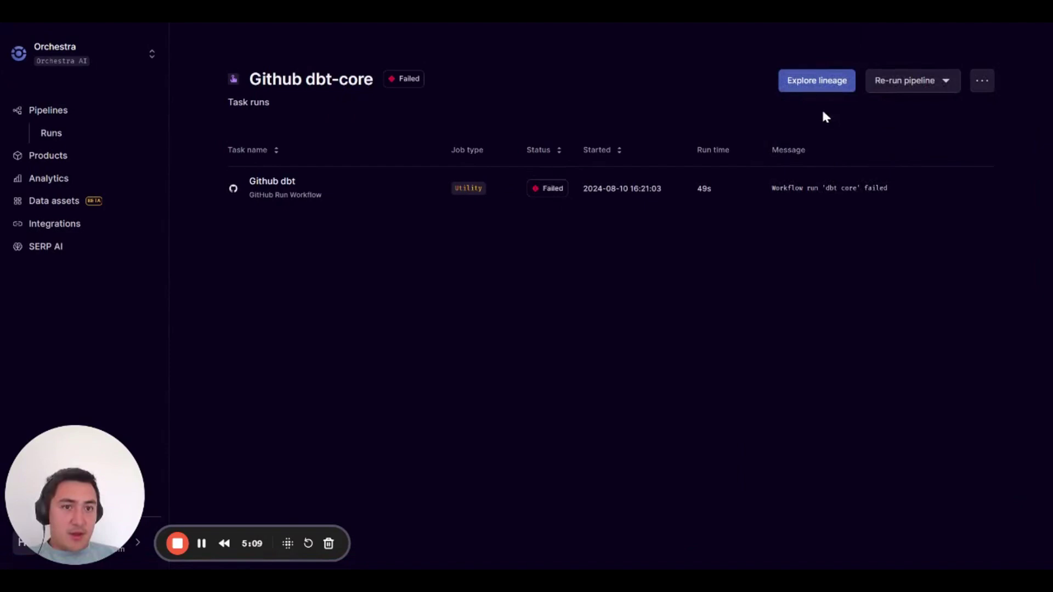
# Step: Explore the run's lineage and review the Github dbt task's details, task parameters and run parameters from its node
pyautogui.click(818, 85)
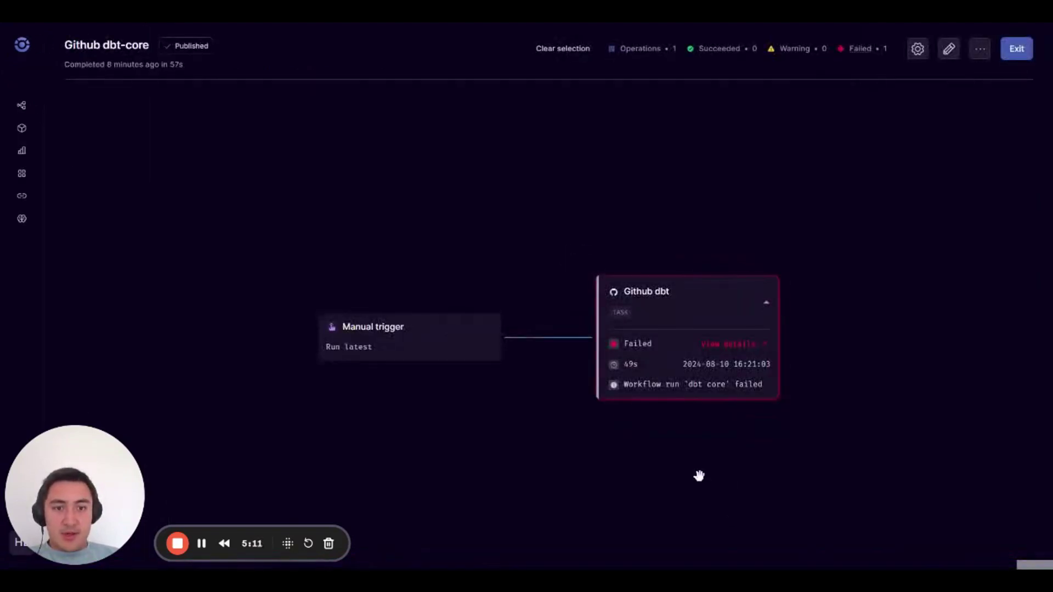
pyautogui.moveTo(698, 475); pyautogui.dragTo(622, 439)
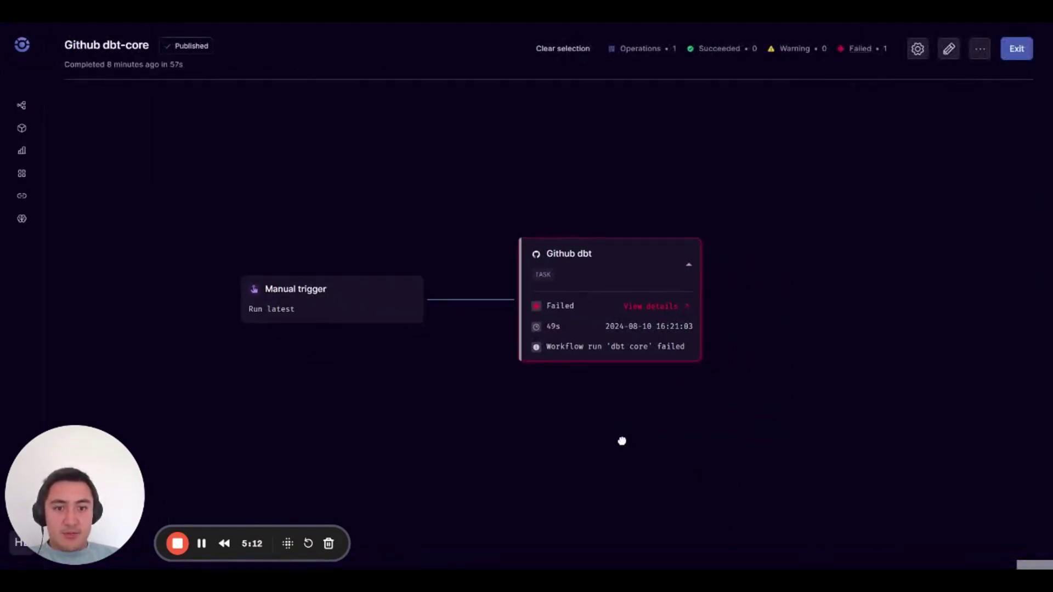
pyautogui.click(664, 307)
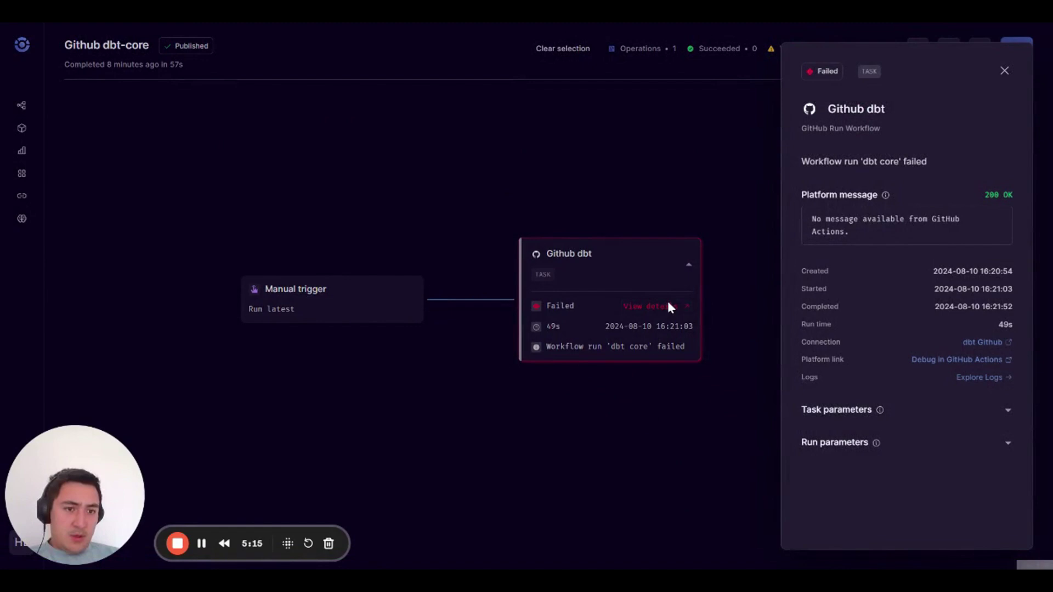
pyautogui.click(828, 411)
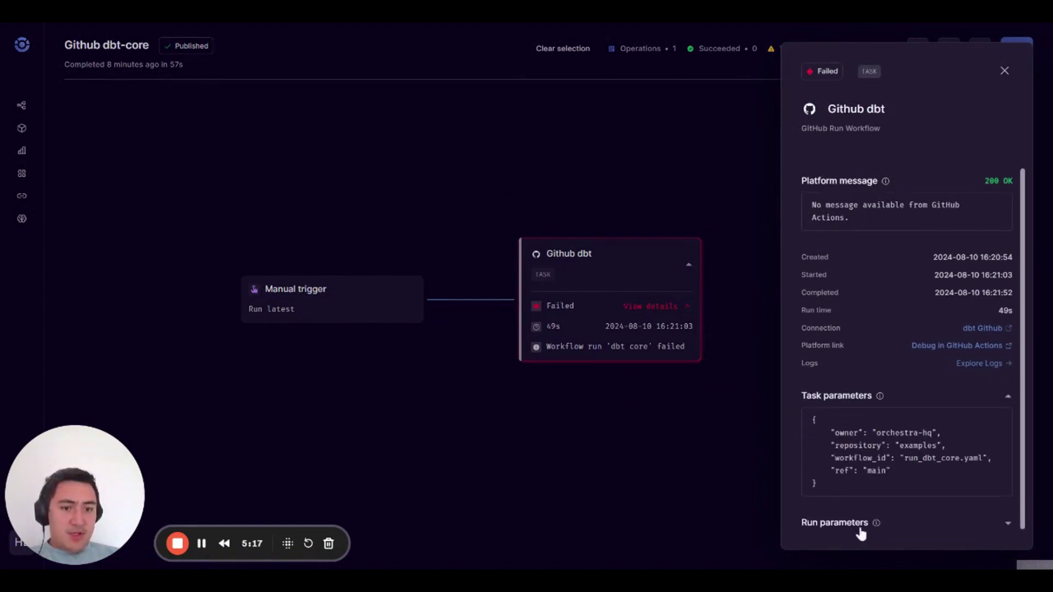
pyautogui.click(861, 528)
pyautogui.click(1007, 73)
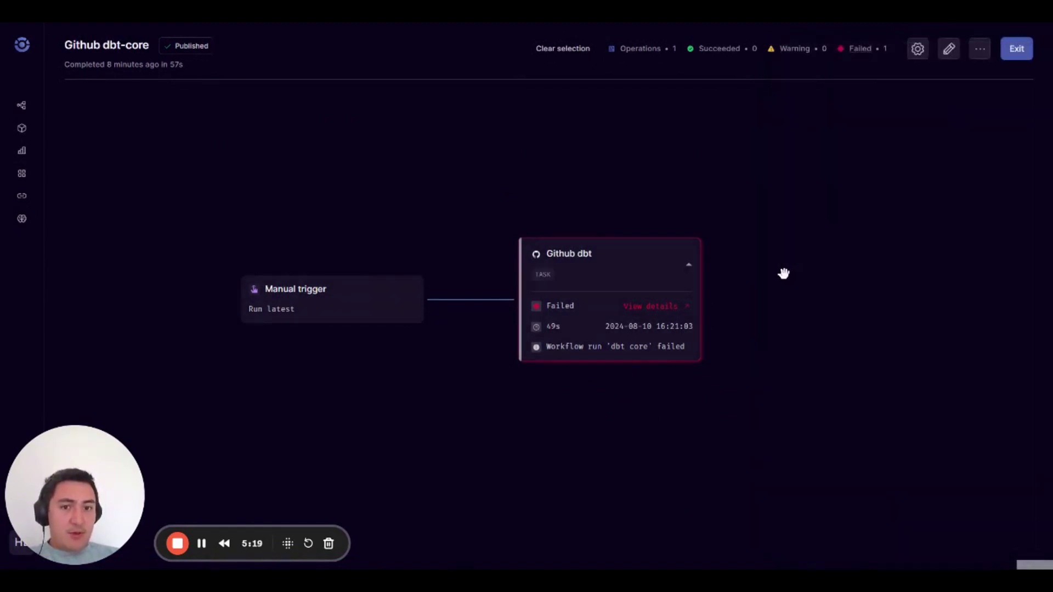
# Step: Check the lineage display options, including showing only nodes in the selected path, and exit the lineage view
pyautogui.click(918, 51)
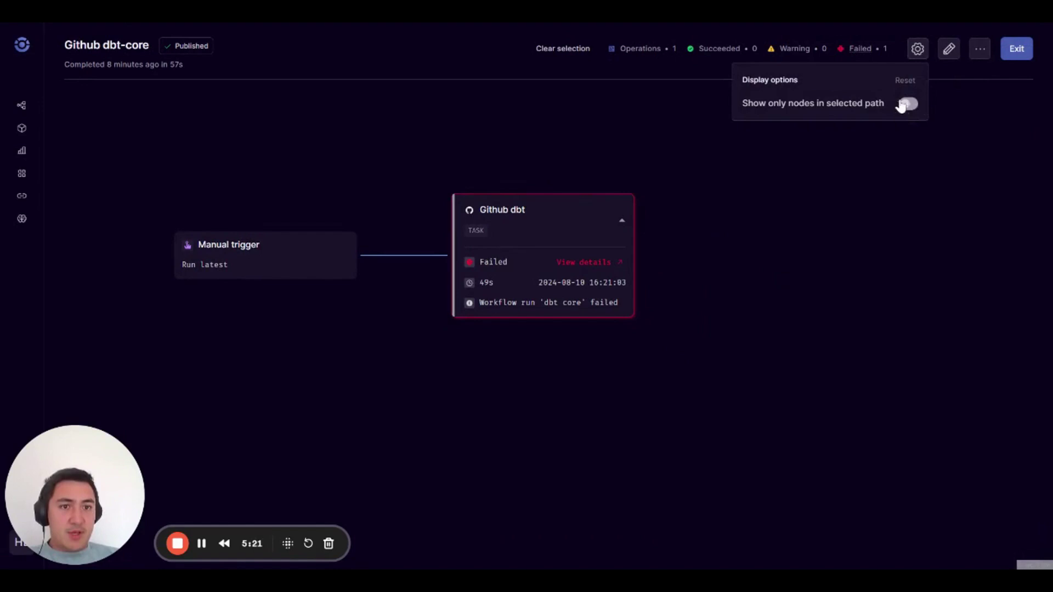
pyautogui.click(906, 105)
pyautogui.click(985, 140)
pyautogui.moveTo(629, 147); pyautogui.dragTo(654, 185)
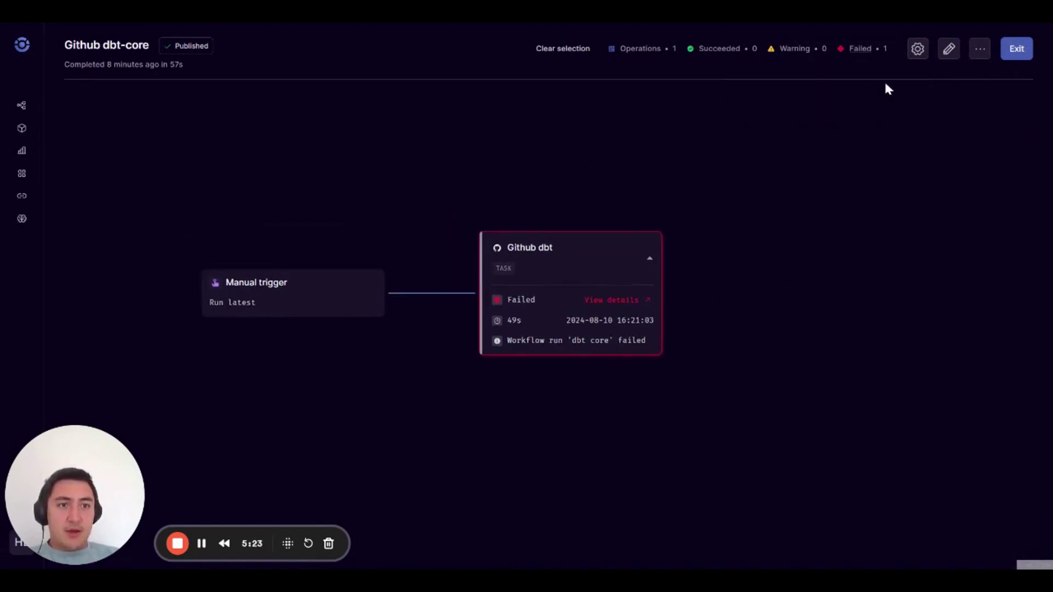
pyautogui.click(1016, 54)
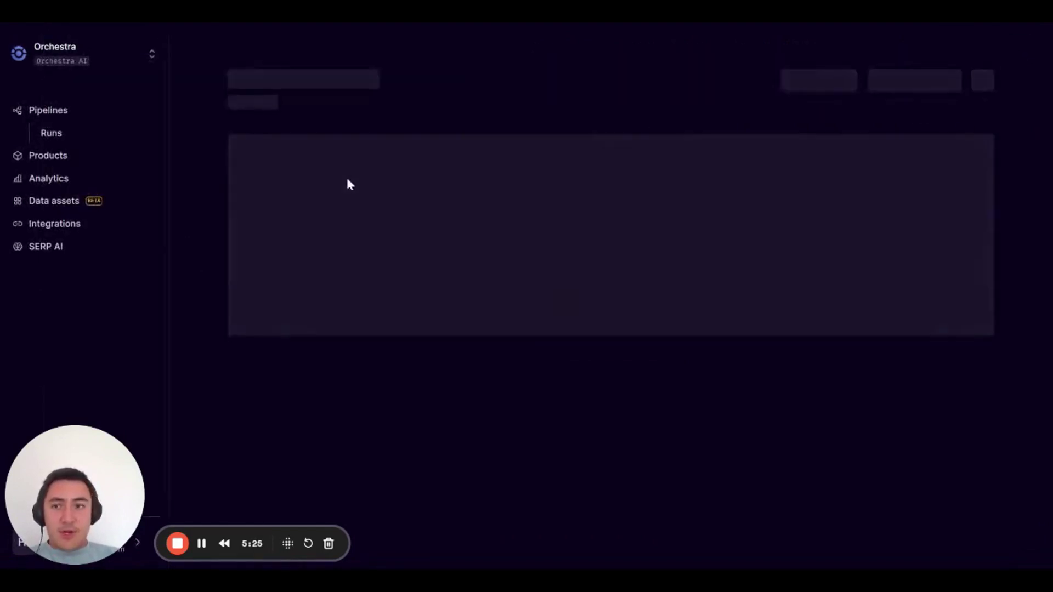
# Step: Edit the Github Actions pipeline's Run dbt-core task and enable collection of additional metadata, confirming the metadata collection
pyautogui.click(67, 115)
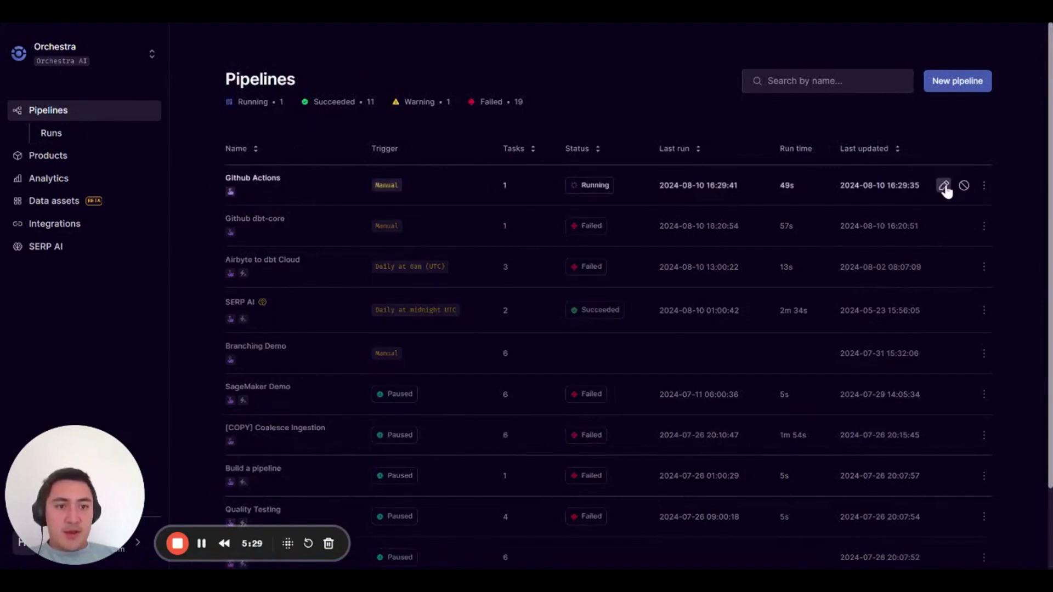
pyautogui.click(944, 187)
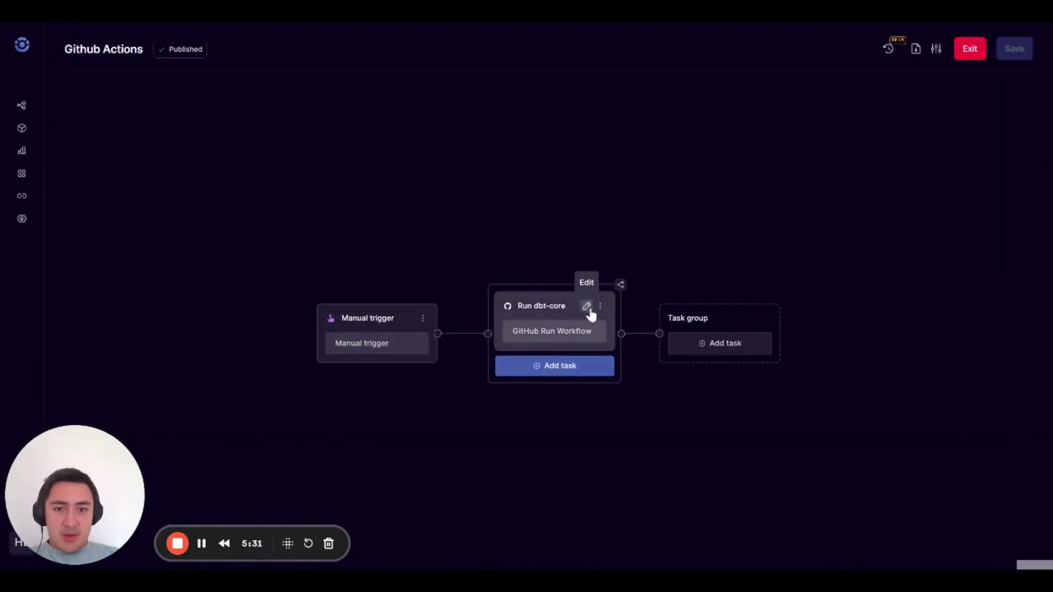
pyautogui.click(587, 306)
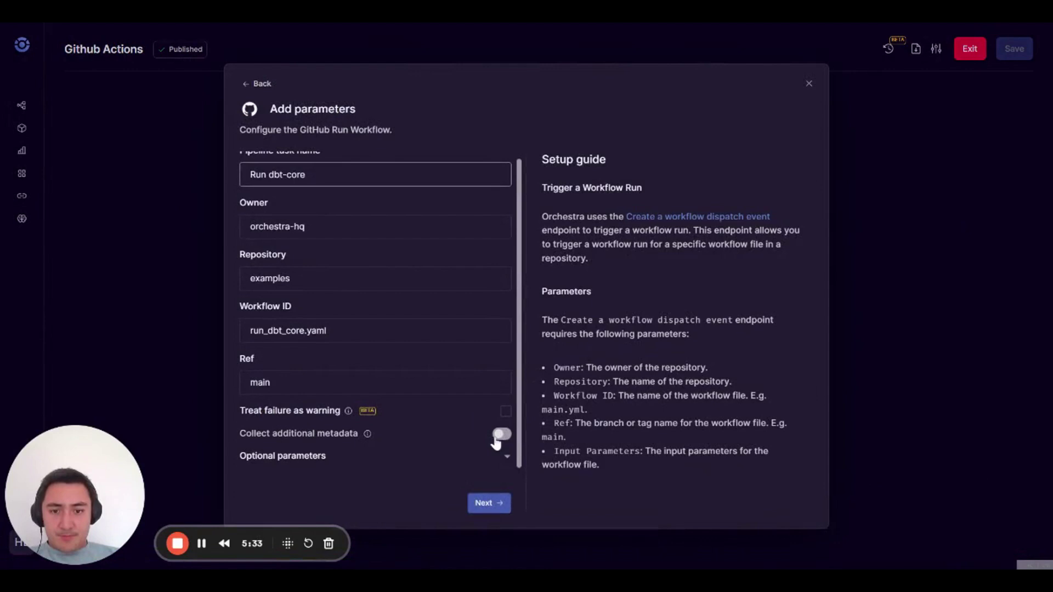
pyautogui.click(497, 437)
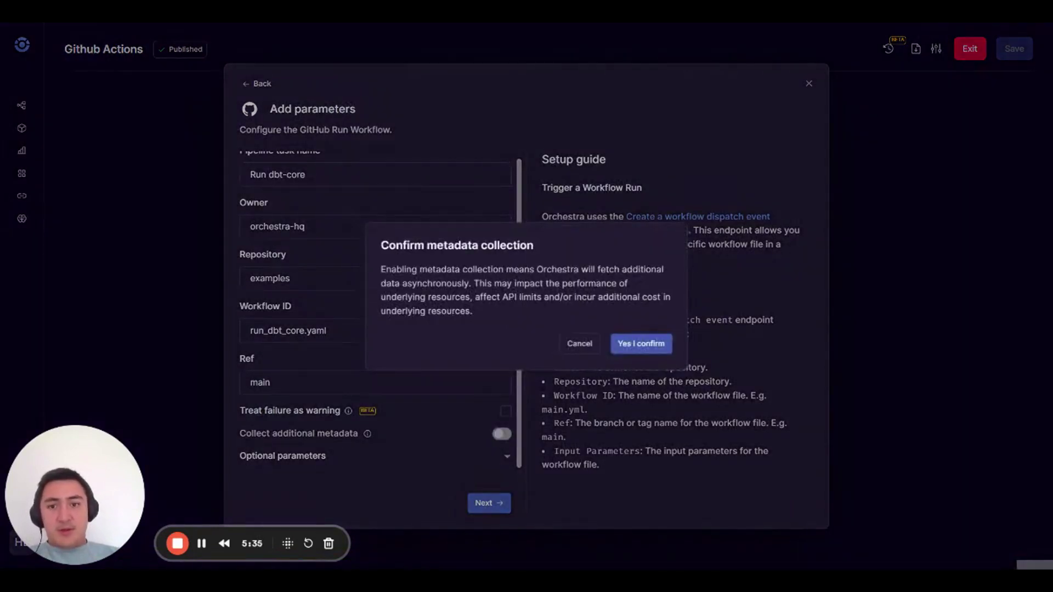
pyautogui.moveTo(388, 245); pyautogui.dragTo(515, 245)
pyautogui.moveTo(420, 268); pyautogui.dragTo(473, 313)
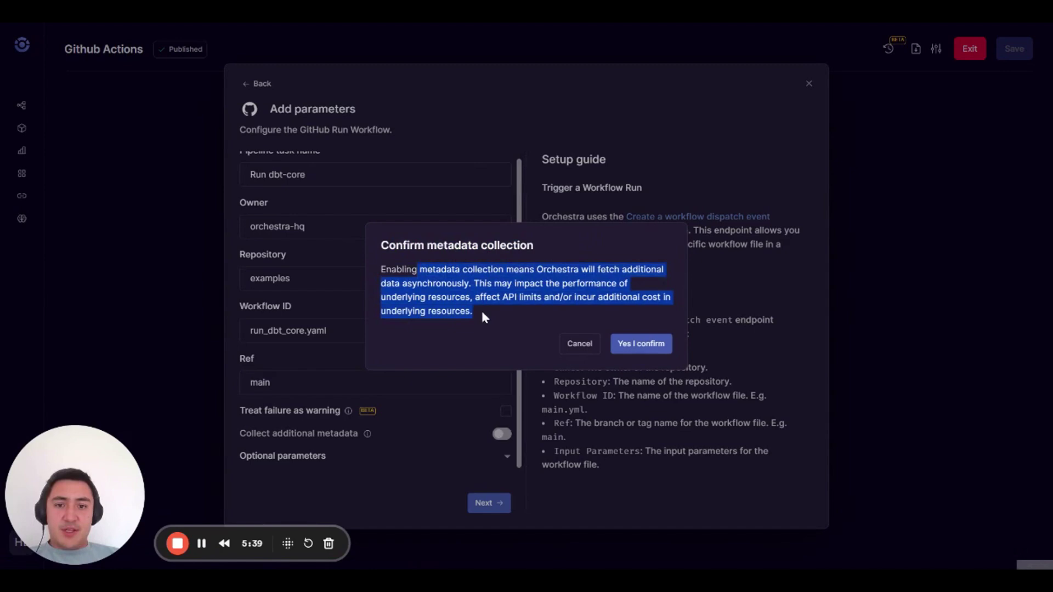
pyautogui.click(482, 310)
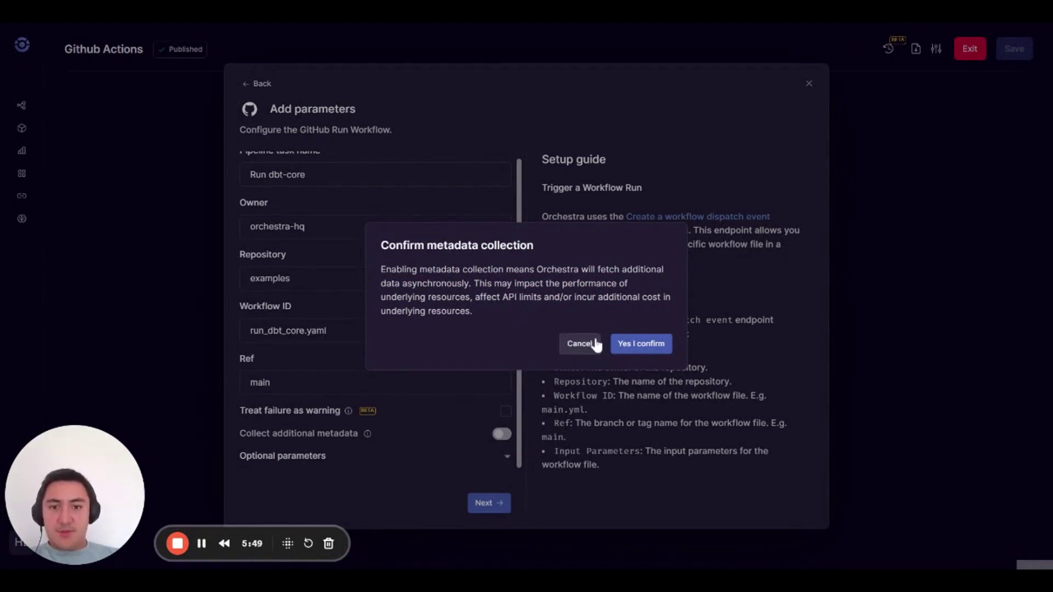
pyautogui.click(639, 343)
# Step: Select dbt Core as the source integration for the task's additional metadata
pyautogui.scroll(-2, 366, 353)
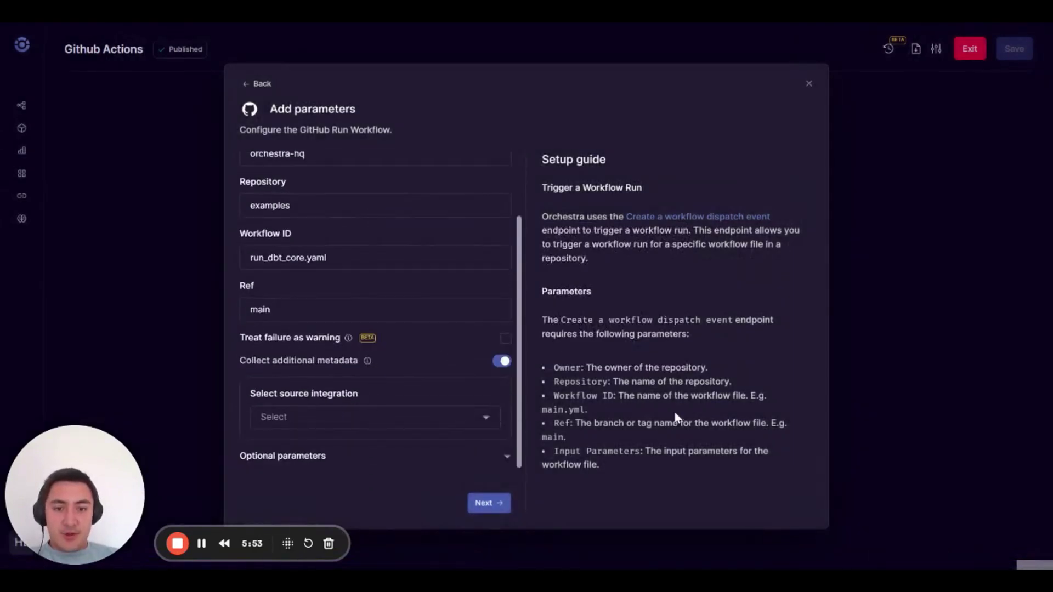
pyautogui.click(427, 424)
pyautogui.click(319, 448)
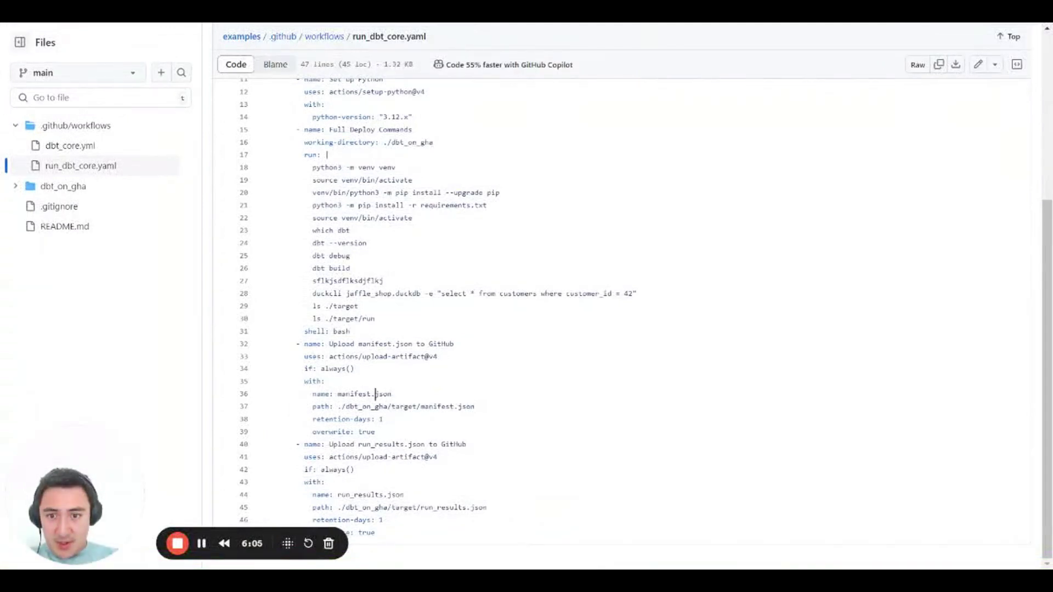
# Step: Review the manifest.json and run_results.json artifact uploads in run_dbt_core.yaml on GitHub, and return to Orchestra to check the task parameters
pyautogui.moveTo(301, 382); pyautogui.dragTo(474, 407)
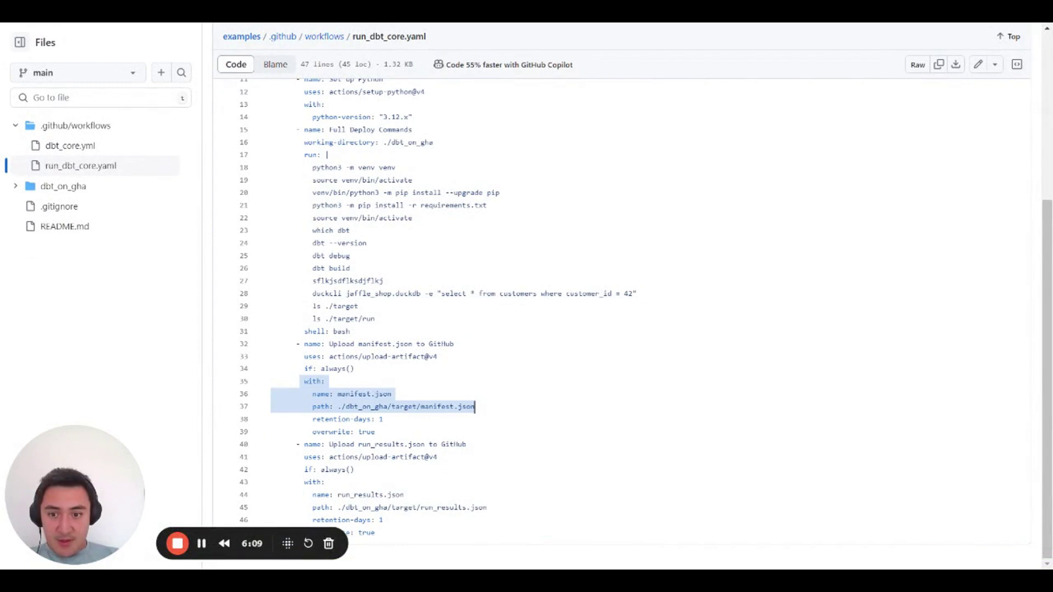
pyautogui.moveTo(313, 495); pyautogui.dragTo(486, 507)
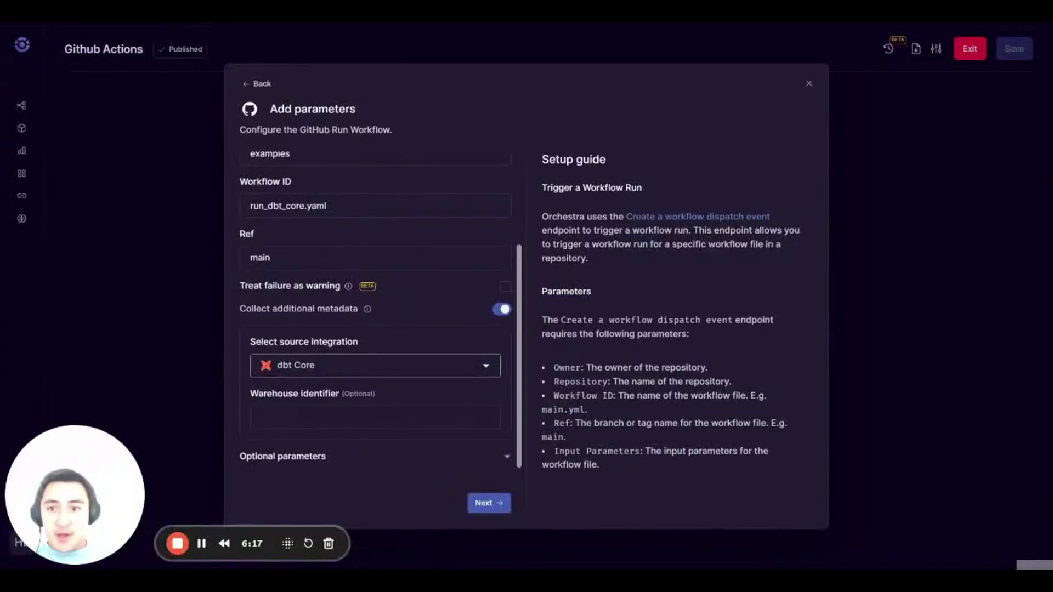
pyautogui.scroll(3, 375, 307)
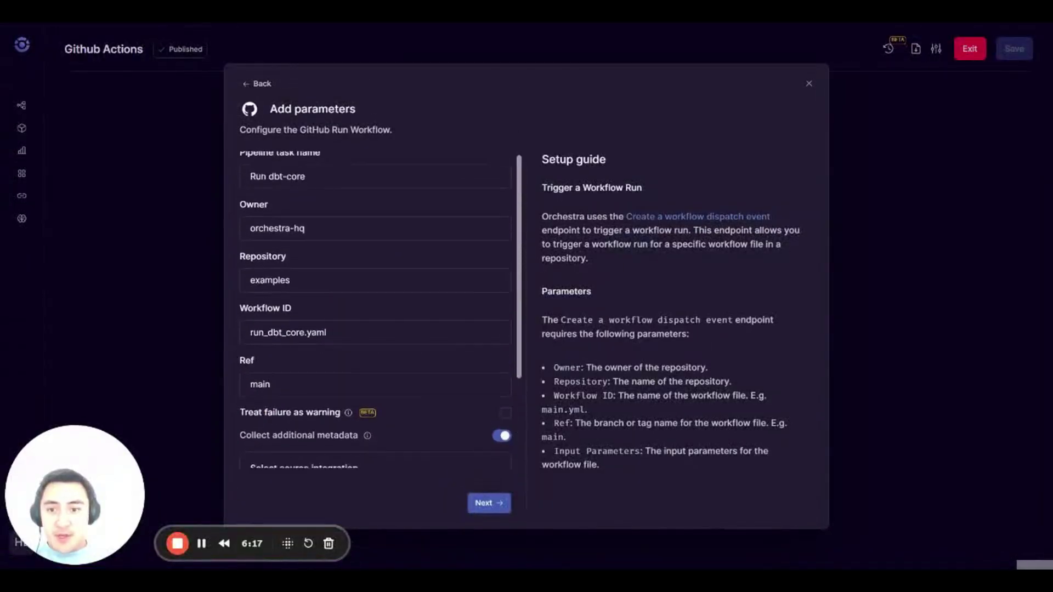
pyautogui.scroll(-3, 504, 483)
# Step: Apply the task changes and save the pipeline unpublished with the commit message "Adding metadata collection"
pyautogui.click(488, 503)
pyautogui.click(1020, 52)
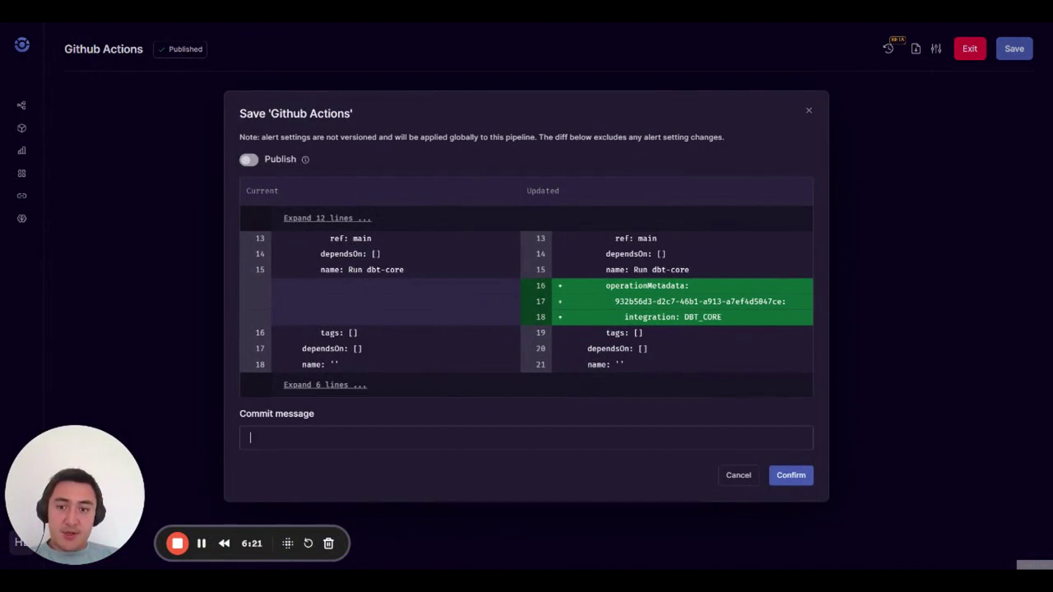
pyautogui.click(250, 437)
pyautogui.write('Adding metadata')
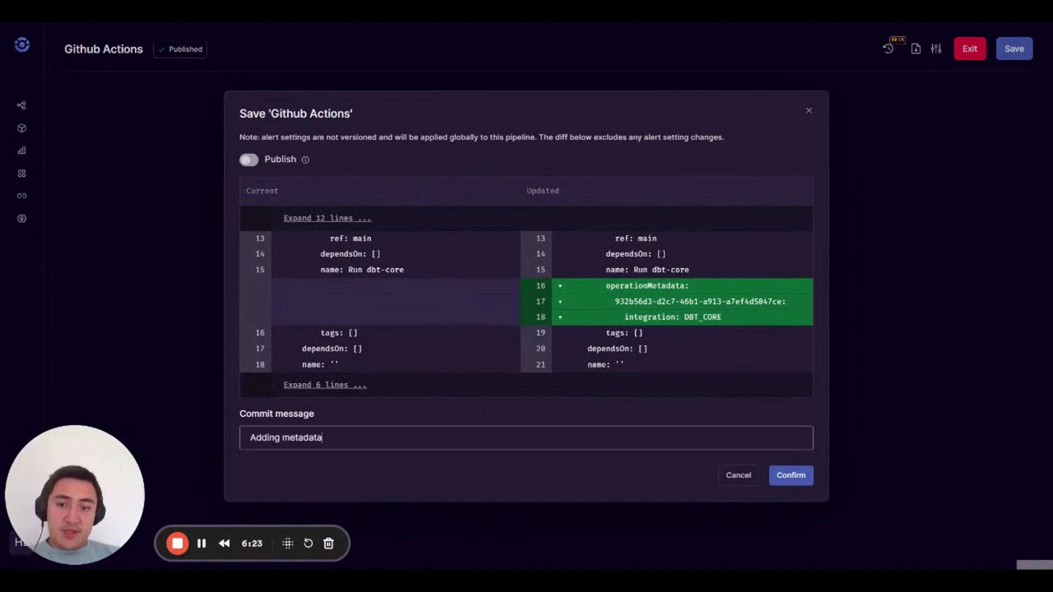
pyautogui.write(' collection')
pyautogui.click(791, 475)
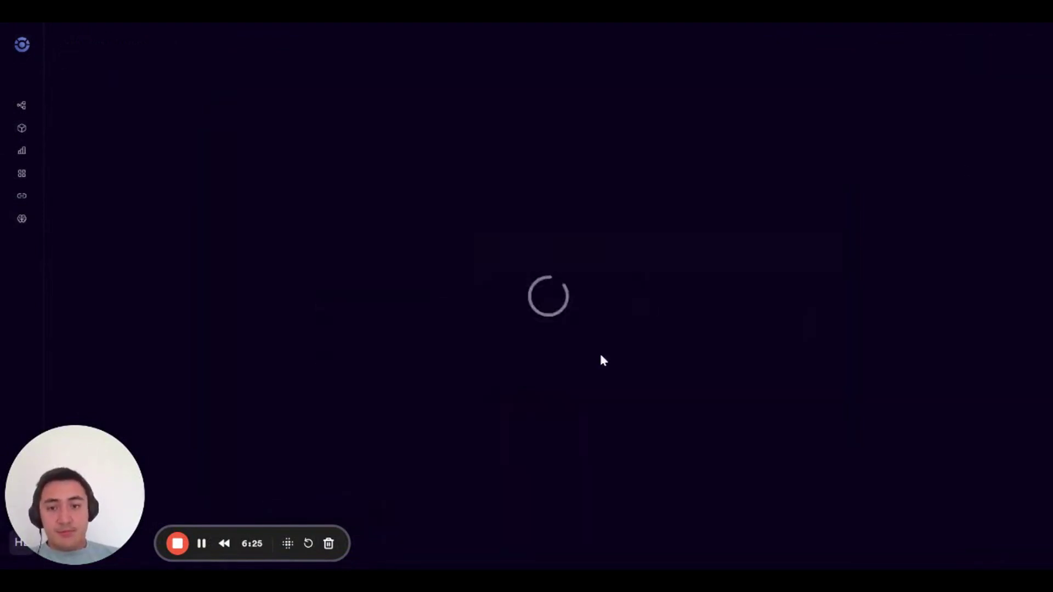
# Step: Publish version 2 of the Github Actions pipeline and exit the editor
pyautogui.click(1019, 54)
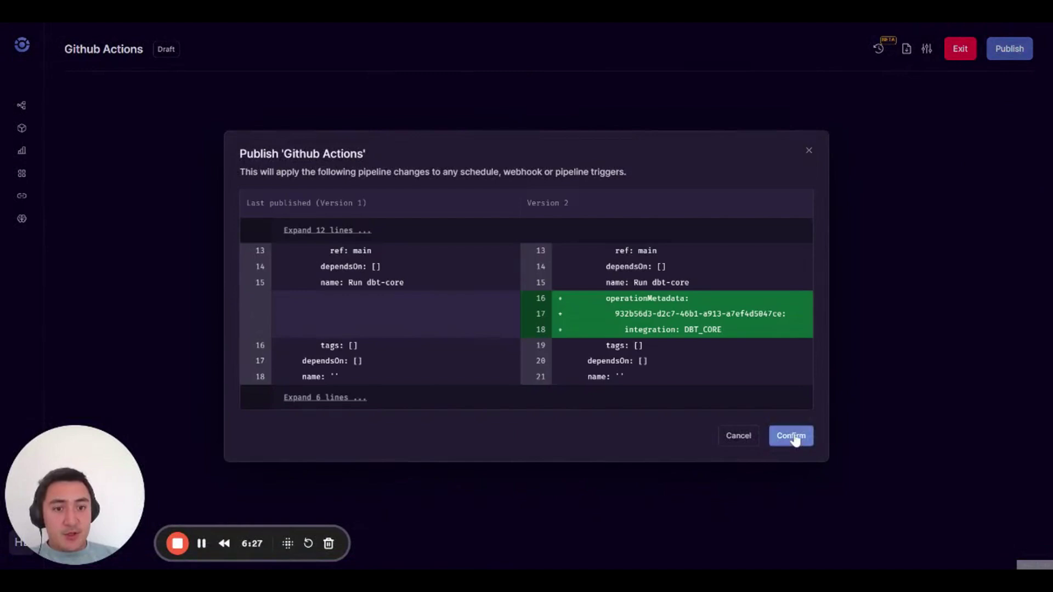
pyautogui.click(794, 437)
pyautogui.click(970, 50)
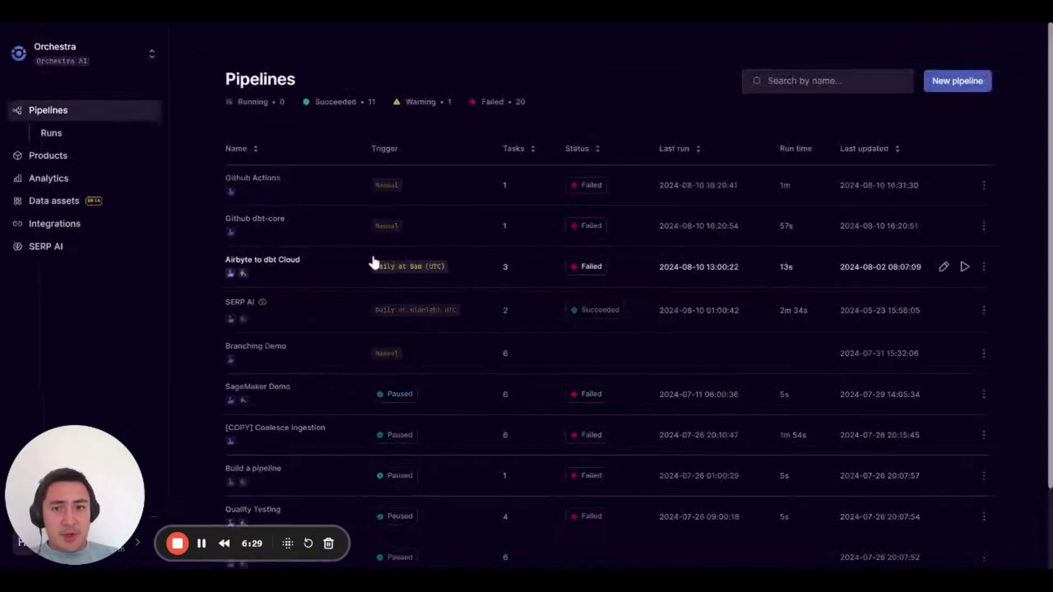
# Step: Run the published Github Actions pipeline from the pipelines list, leaving its draft run option unused
pyautogui.click(984, 186)
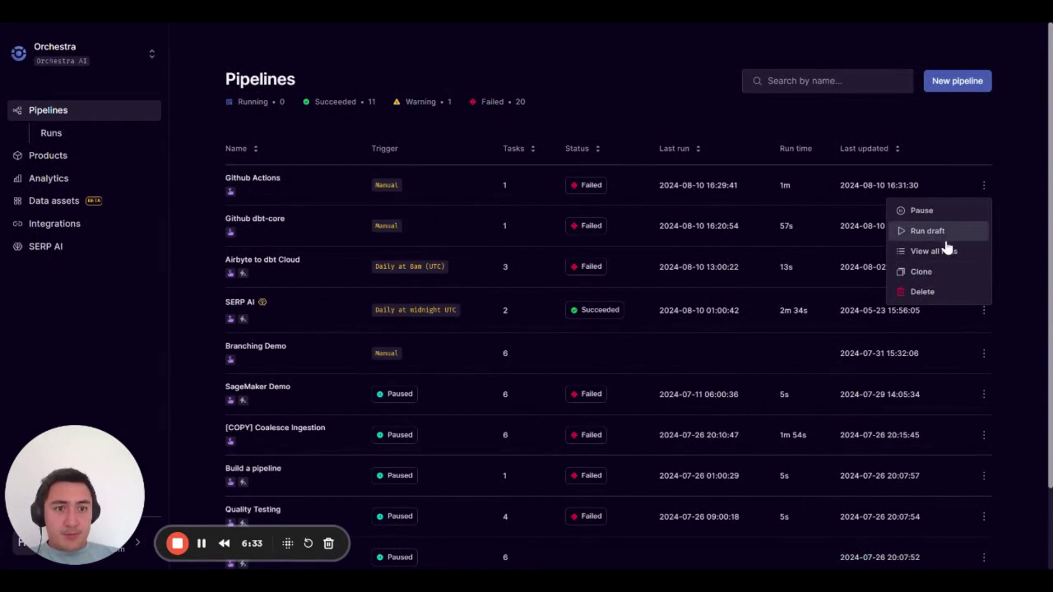
pyautogui.click(1003, 173)
pyautogui.click(964, 185)
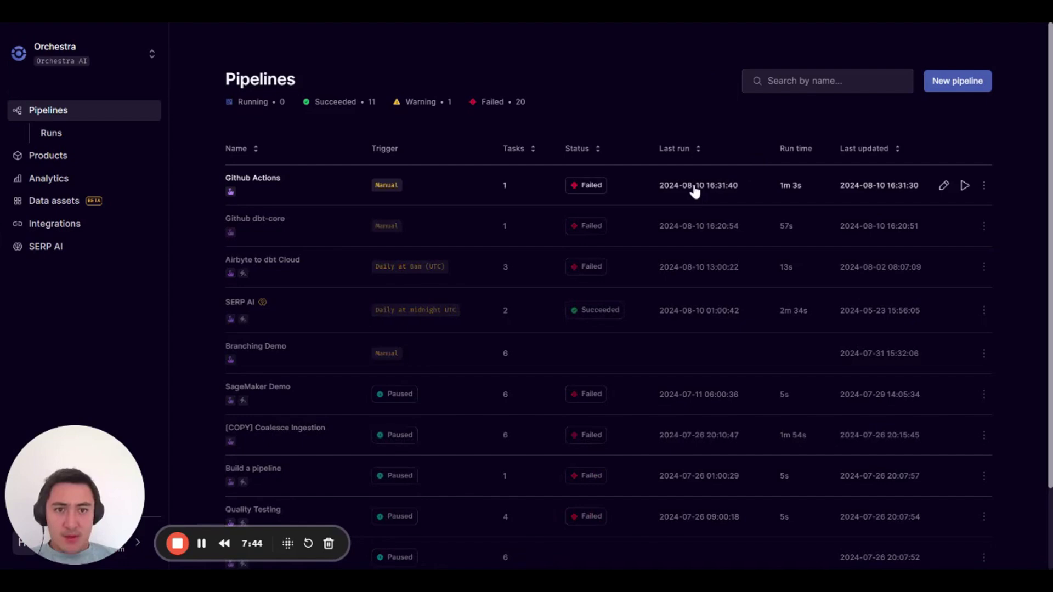
# Step: Open the latest Github Actions run's lineage and examine its task and dbt operations
pyautogui.click(788, 188)
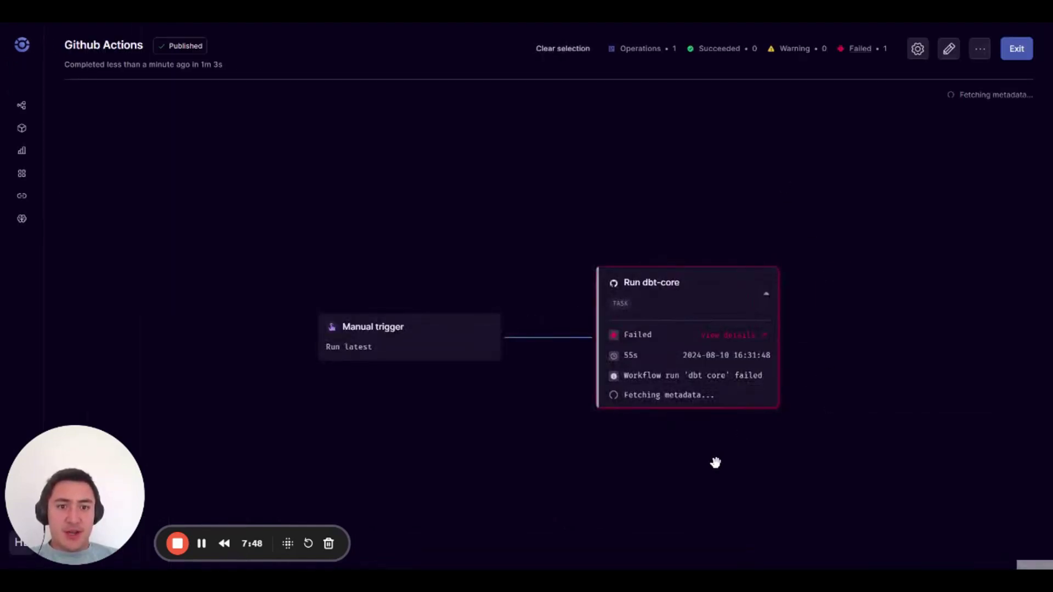
pyautogui.moveTo(714, 460); pyautogui.dragTo(568, 441)
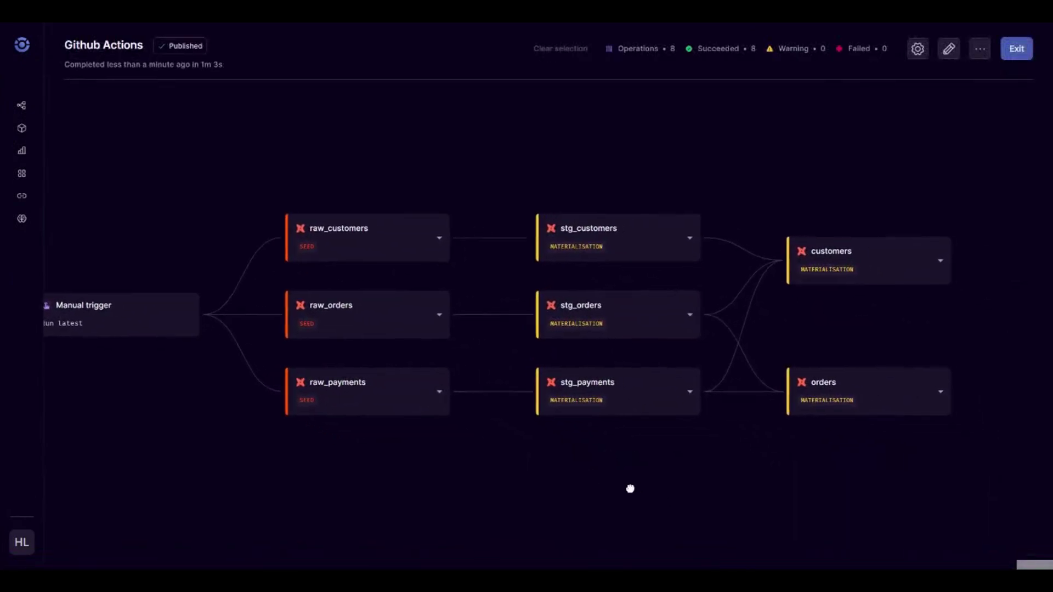
# Step: Hide the lineage's operations to examine the Run dbt-core task, and show the operations again
pyautogui.scroll(-3, 584, 460)
pyautogui.scroll(3, 584, 460)
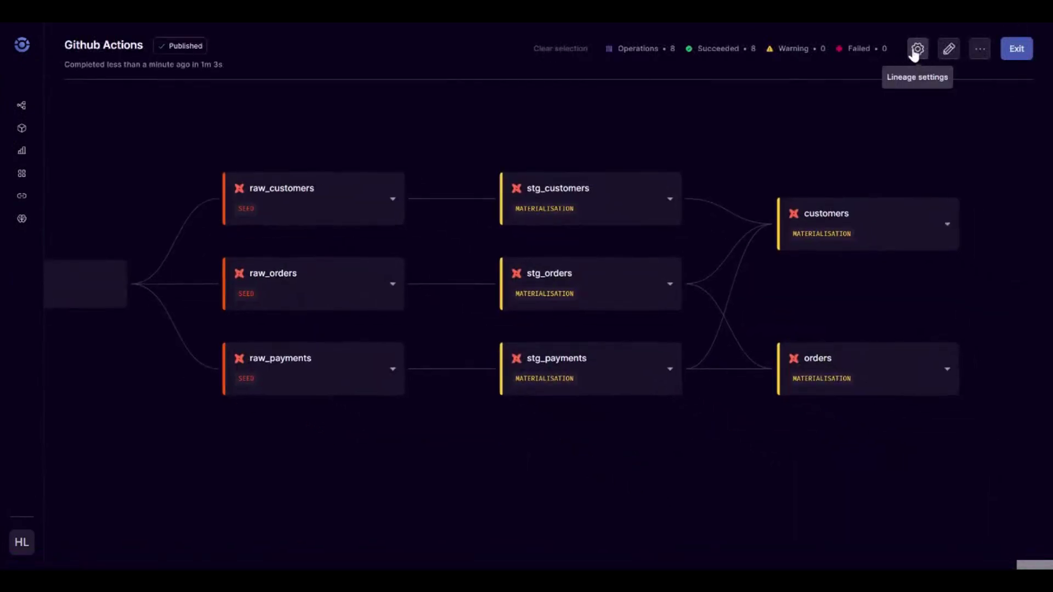
pyautogui.click(916, 49)
pyautogui.click(909, 104)
pyautogui.click(650, 431)
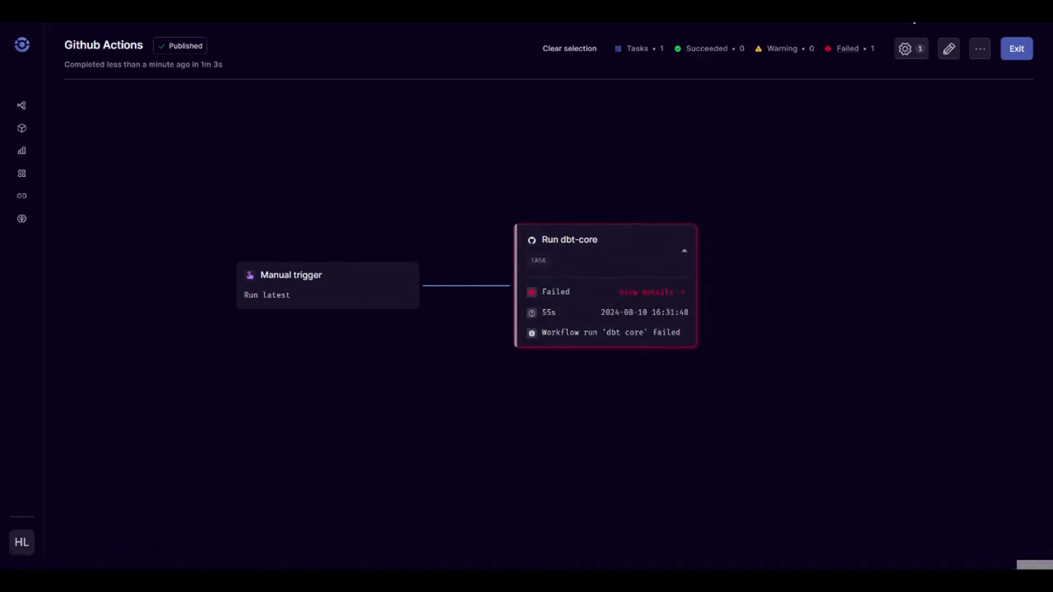
pyautogui.click(909, 51)
pyautogui.click(907, 104)
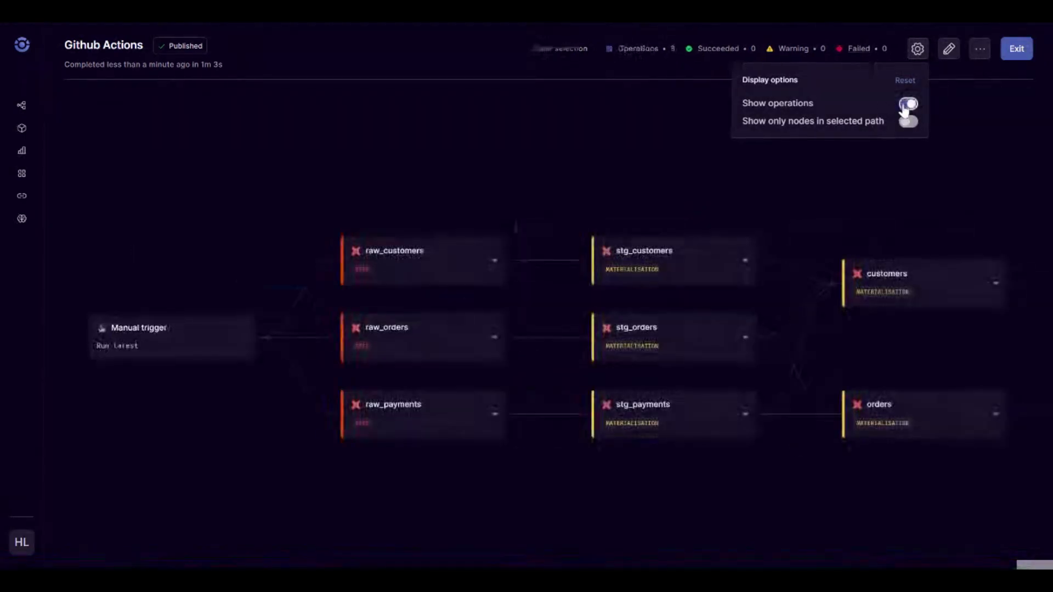
# Step: Examine the details of the customers and orders materialisations in the lineage
pyautogui.click(550, 172)
pyautogui.moveTo(574, 171); pyautogui.dragTo(669, 186)
pyautogui.scroll(1, 754, 338)
pyautogui.scroll(-3, 830, 312)
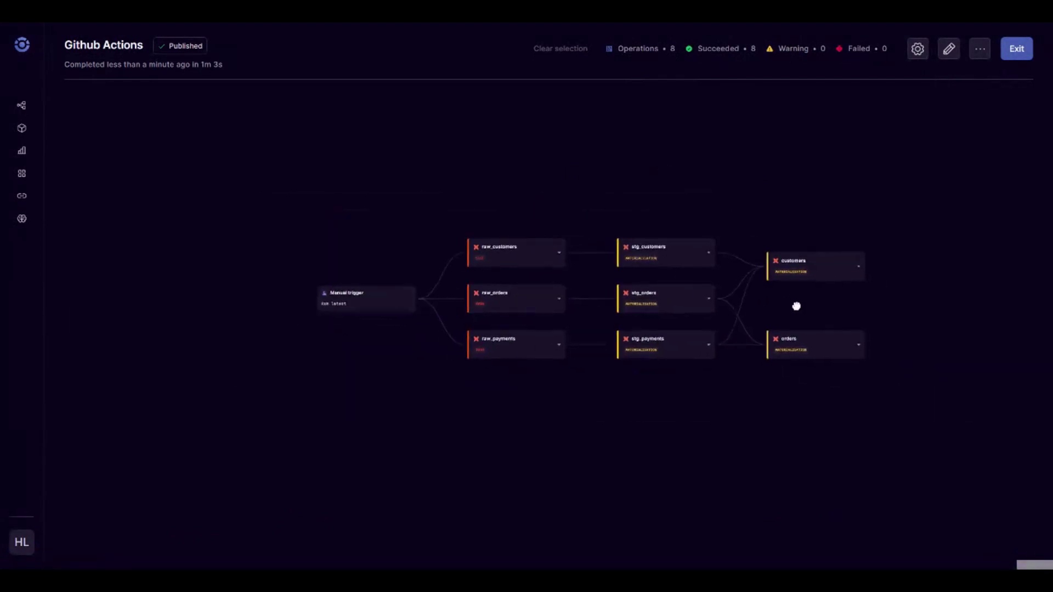
pyautogui.scroll(3, 800, 296)
pyautogui.click(813, 247)
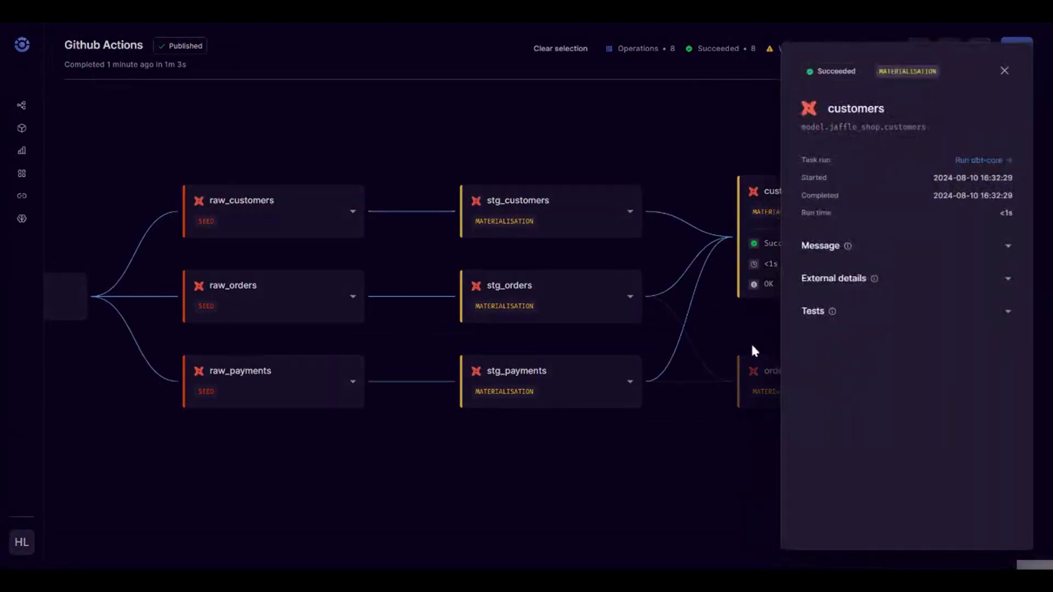
pyautogui.click(771, 313)
pyautogui.click(769, 333)
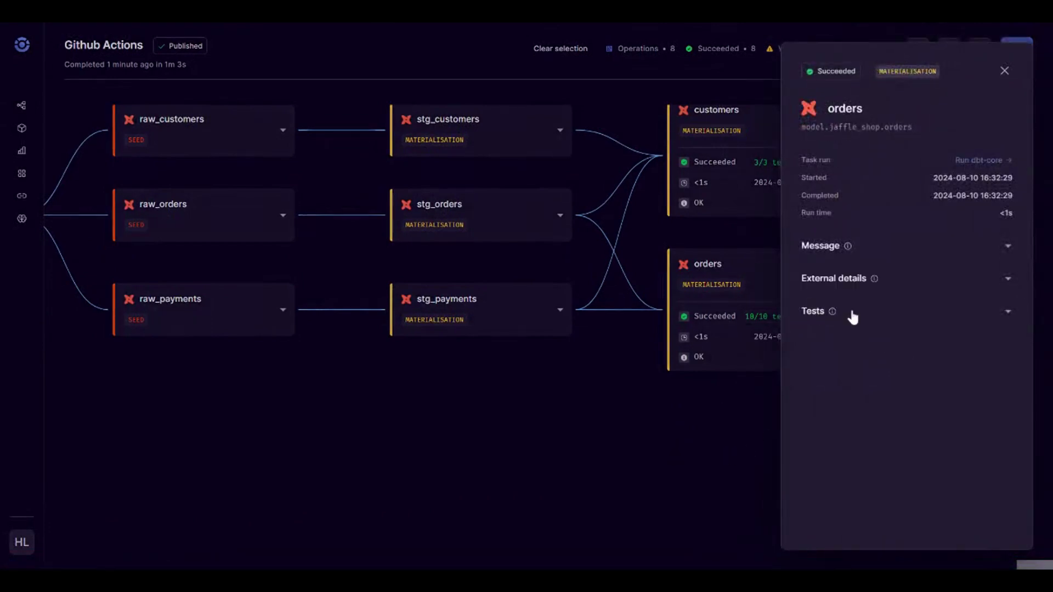
# Step: Review the external details and tests of the orders model, including the not_null_orders_bank_transfer_amount test, and close the details
pyautogui.click(852, 317)
pyautogui.click(900, 280)
pyautogui.scroll(-3, 916, 365)
pyautogui.scroll(3, 915, 364)
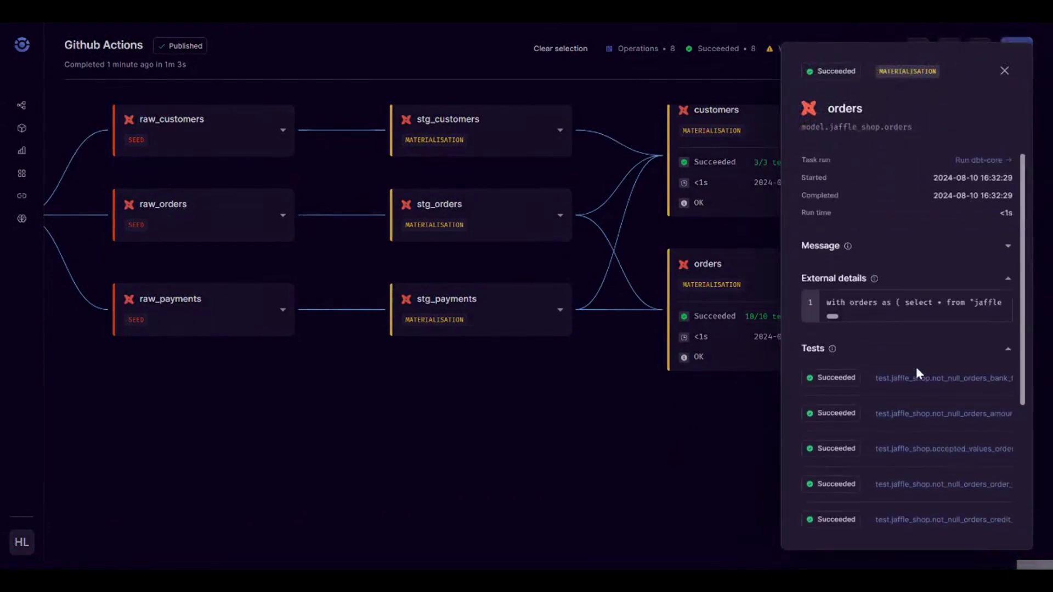
pyautogui.scroll(-3, 915, 368)
pyautogui.scroll(3, 916, 368)
pyautogui.click(931, 384)
pyautogui.moveTo(943, 221); pyautogui.dragTo(985, 248)
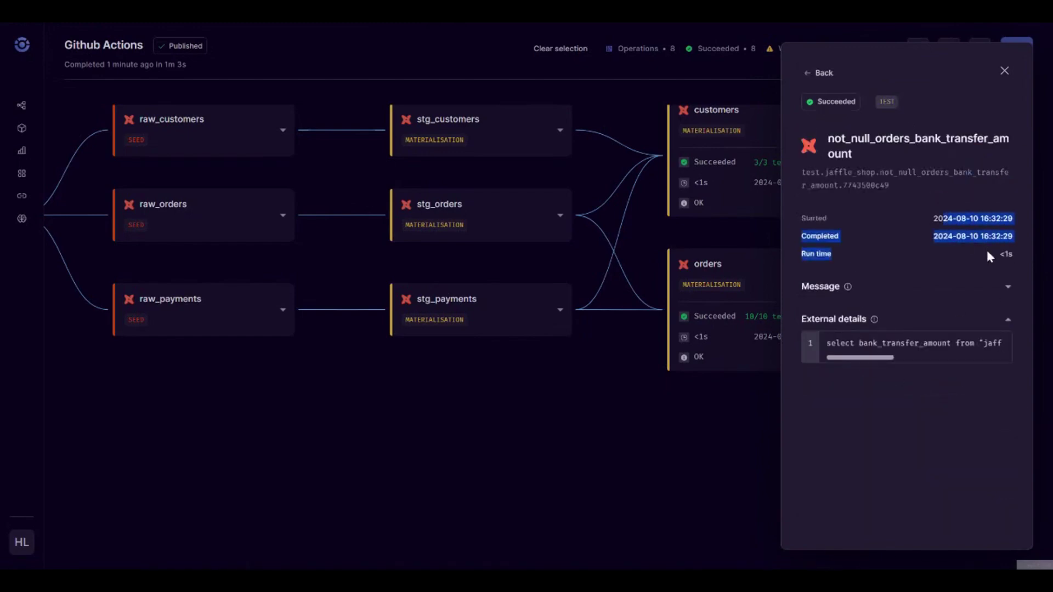
pyautogui.click(1004, 70)
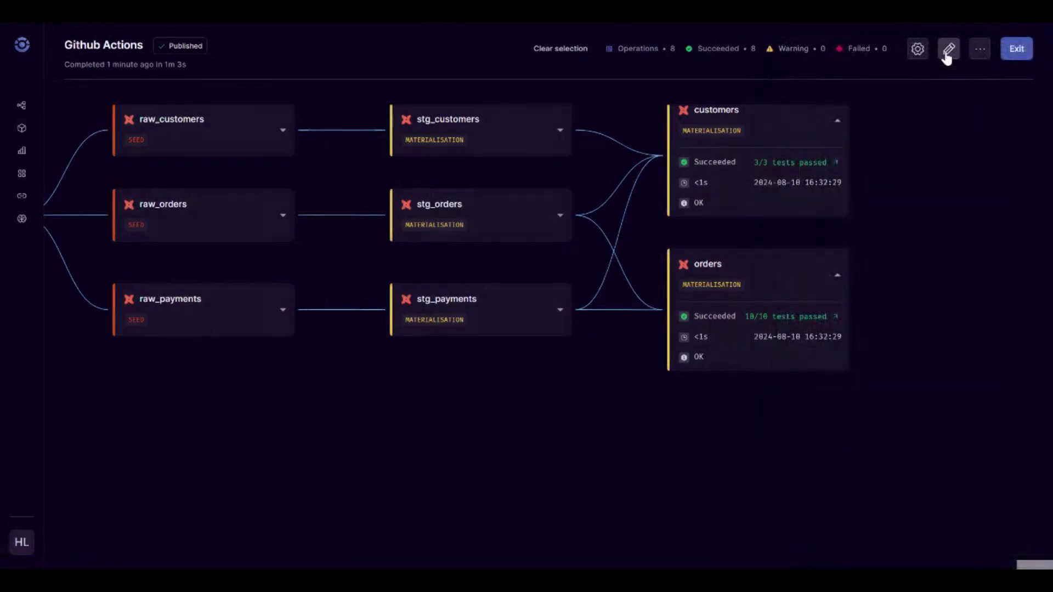
# Step: Edit the pipeline and insert a Fivetran sync all task named "Data ingestion" with connector ID "Fivet" between the manual trigger and Run dbt-core
pyautogui.click(948, 48)
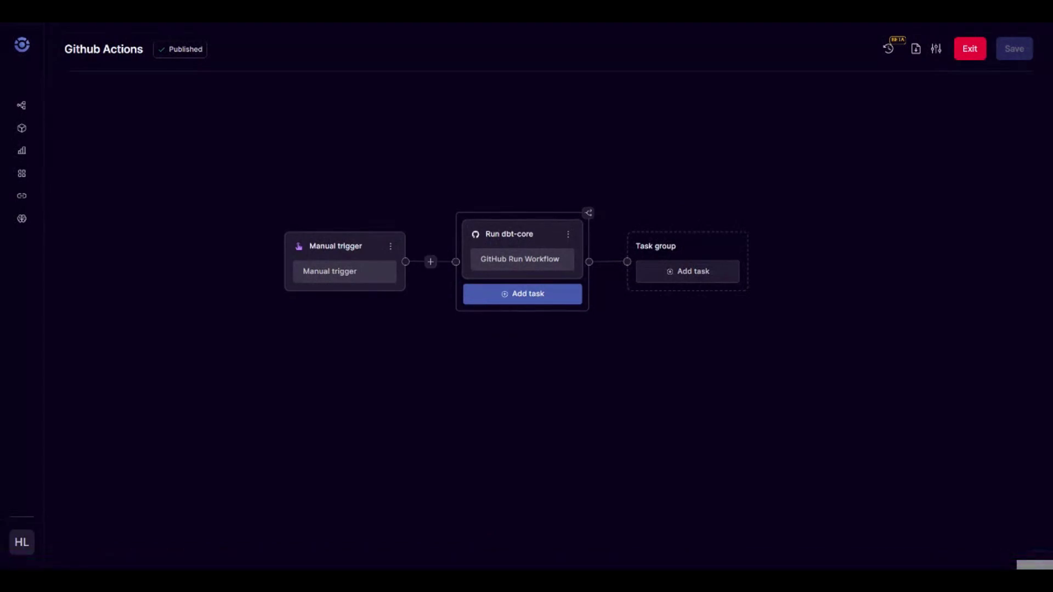
pyautogui.click(430, 261)
pyautogui.scroll(-2, 583, 340)
pyautogui.scroll(-15, 581, 337)
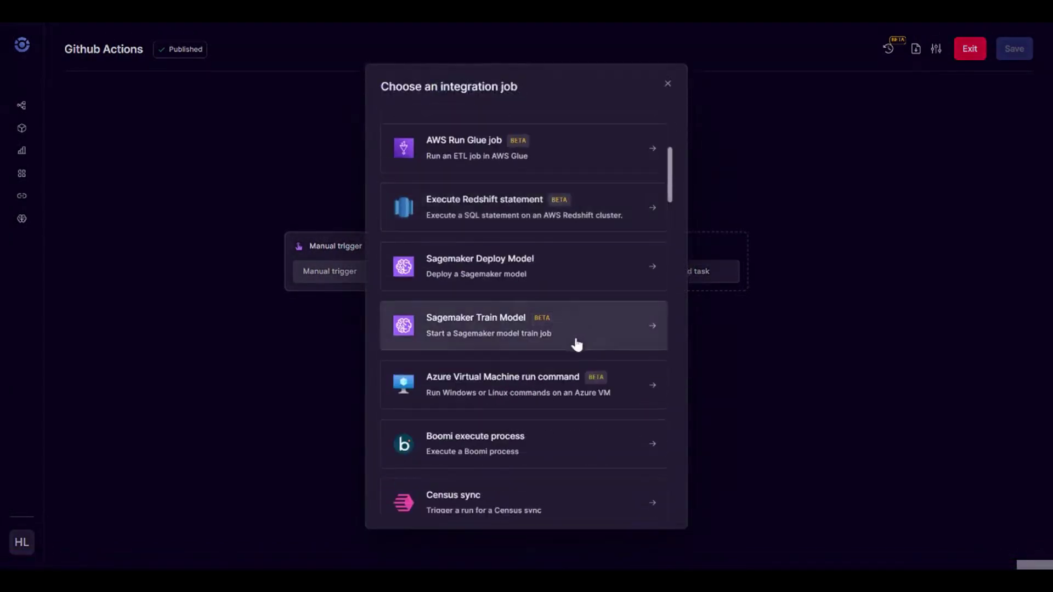
pyautogui.click(482, 233)
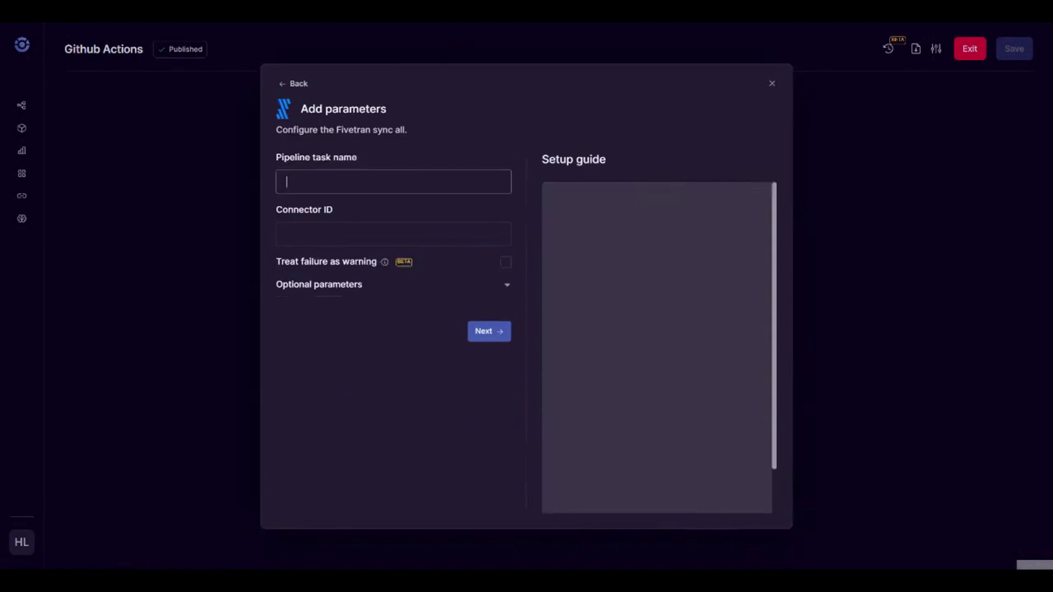
pyautogui.write('Data ingestion')
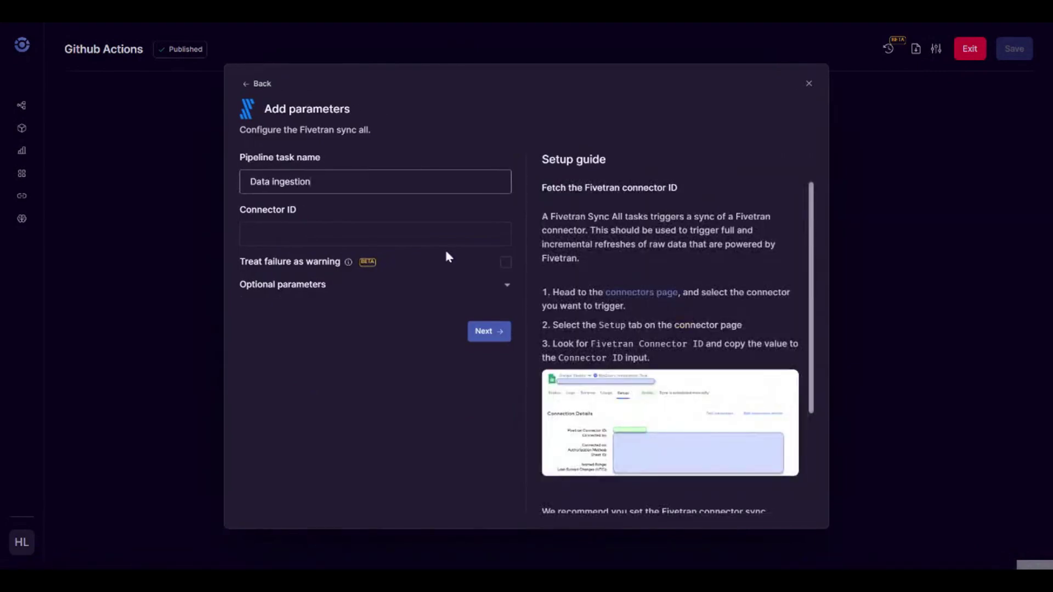
pyautogui.press('Tab')
pyautogui.write('Fivet')
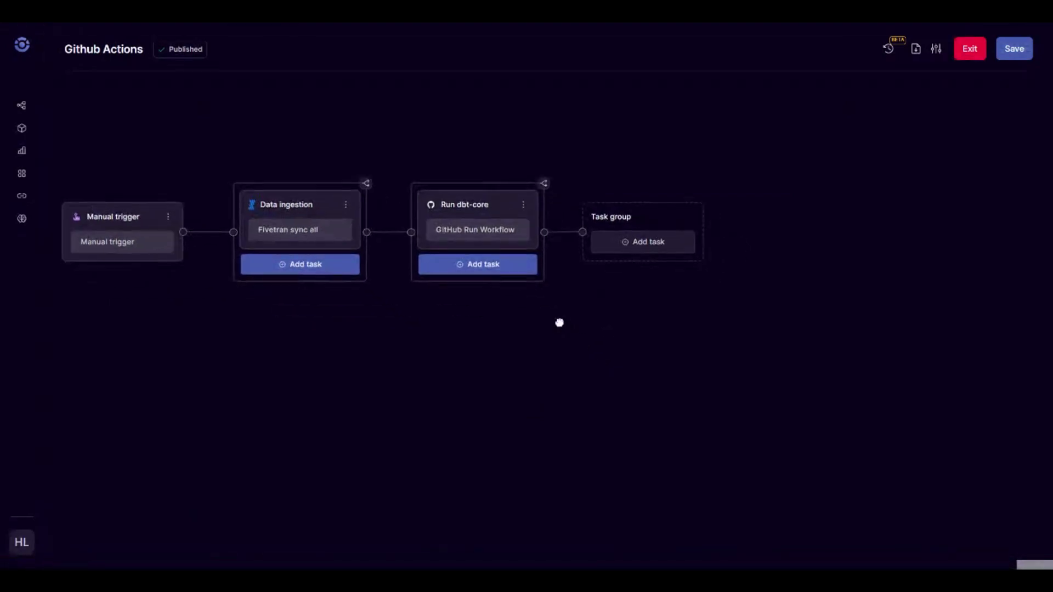
# Step: Add a Snowflake run query task named "execute tas" to the Run dbt-core group with the SQL statement "EXECUTE TASK KICKOFF_TASK();"
pyautogui.click(478, 284)
pyautogui.scroll(-7, 476, 340)
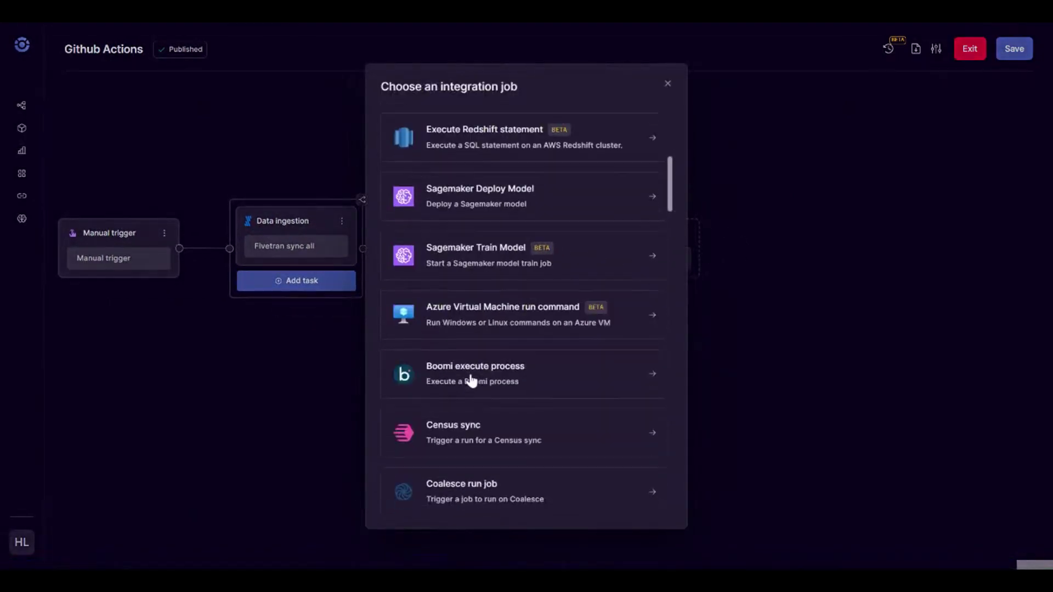
pyautogui.scroll(-6, 474, 371)
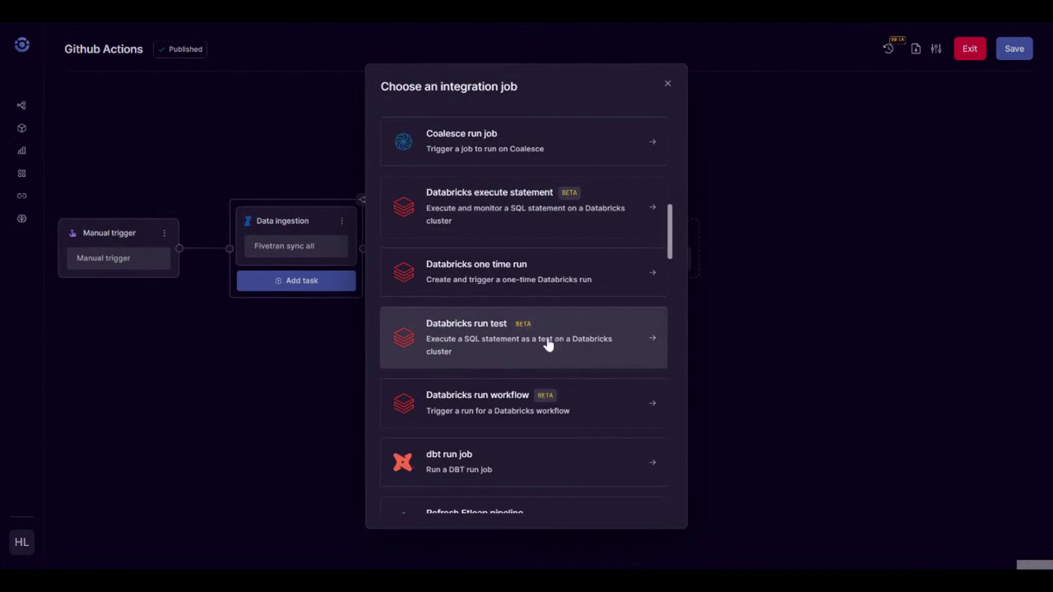
pyautogui.scroll(-15, 538, 348)
pyautogui.scroll(-2, 536, 346)
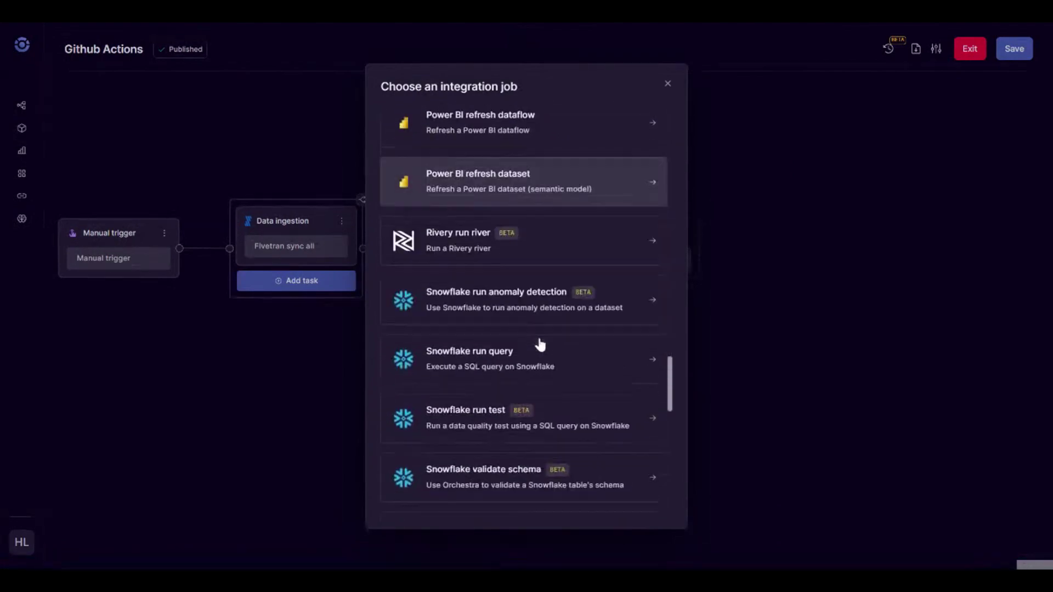
pyautogui.click(518, 351)
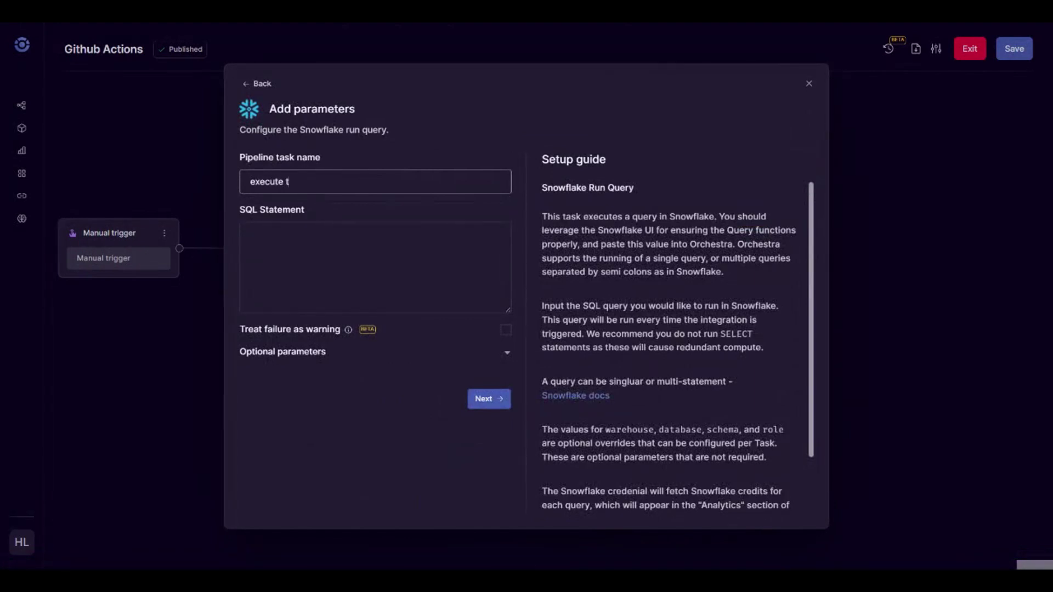
pyautogui.click(250, 234)
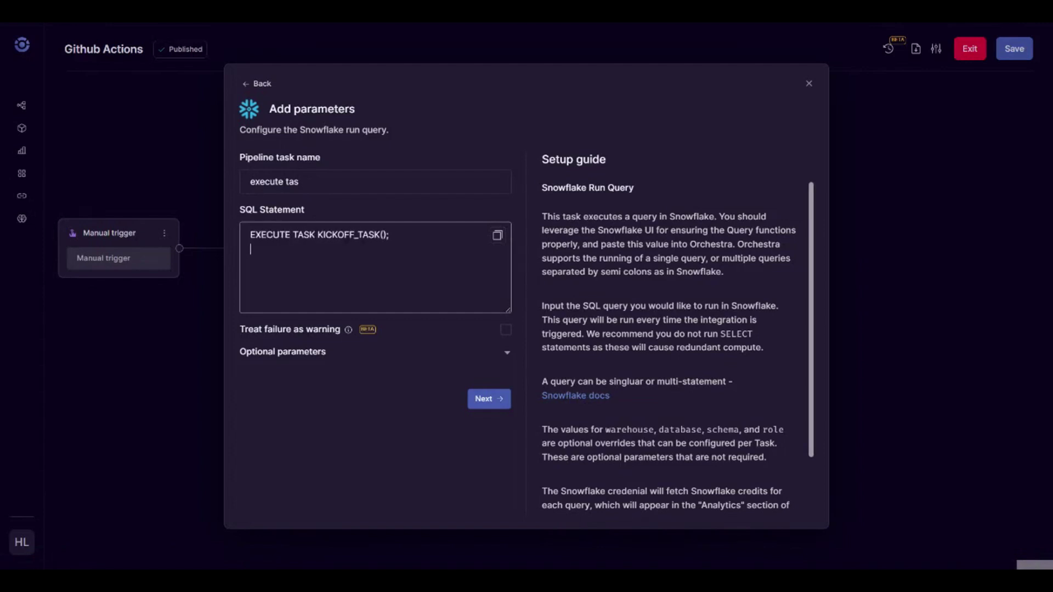
pyautogui.click(487, 399)
# Step: Add a Power BI refresh dataset task named "Refresh Dashboard" in the empty task group at the end of the pipeline
pyautogui.moveTo(649, 463); pyautogui.dragTo(462, 414)
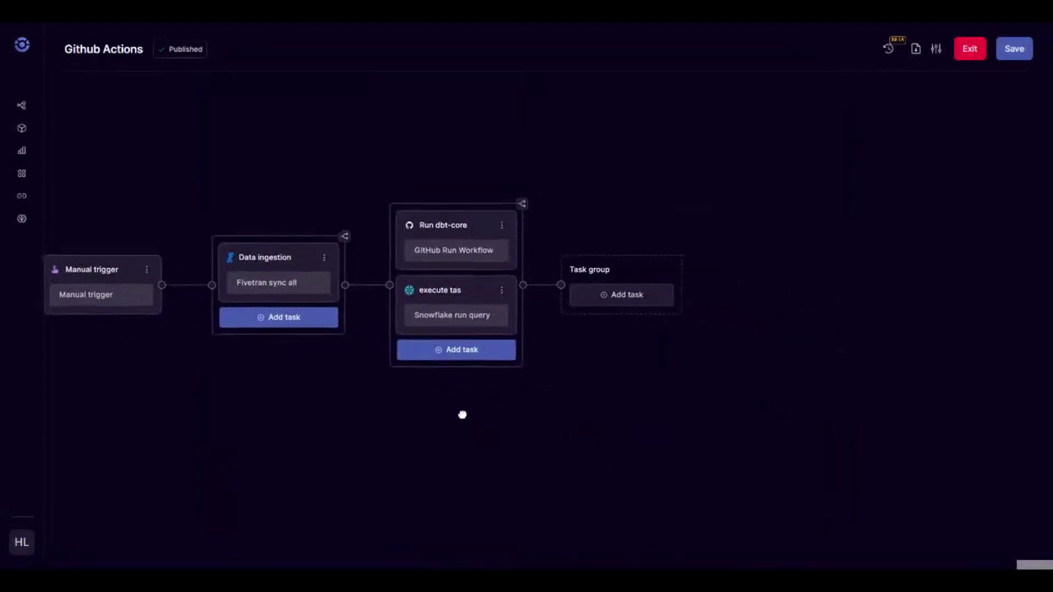
pyautogui.click(612, 295)
pyautogui.scroll(-15, 482, 362)
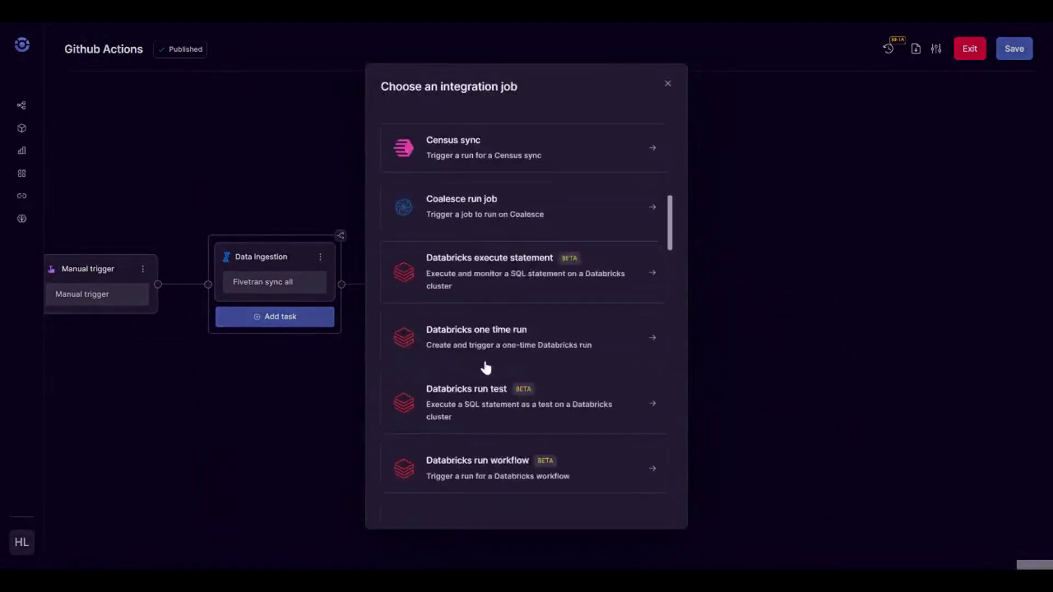
pyautogui.scroll(-15, 487, 382)
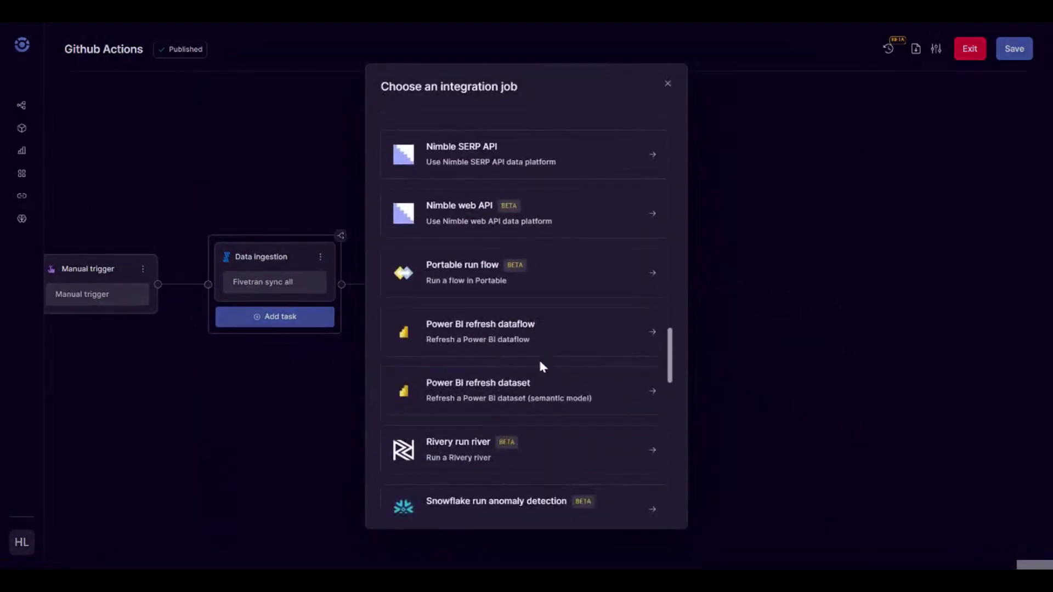
pyautogui.click(509, 391)
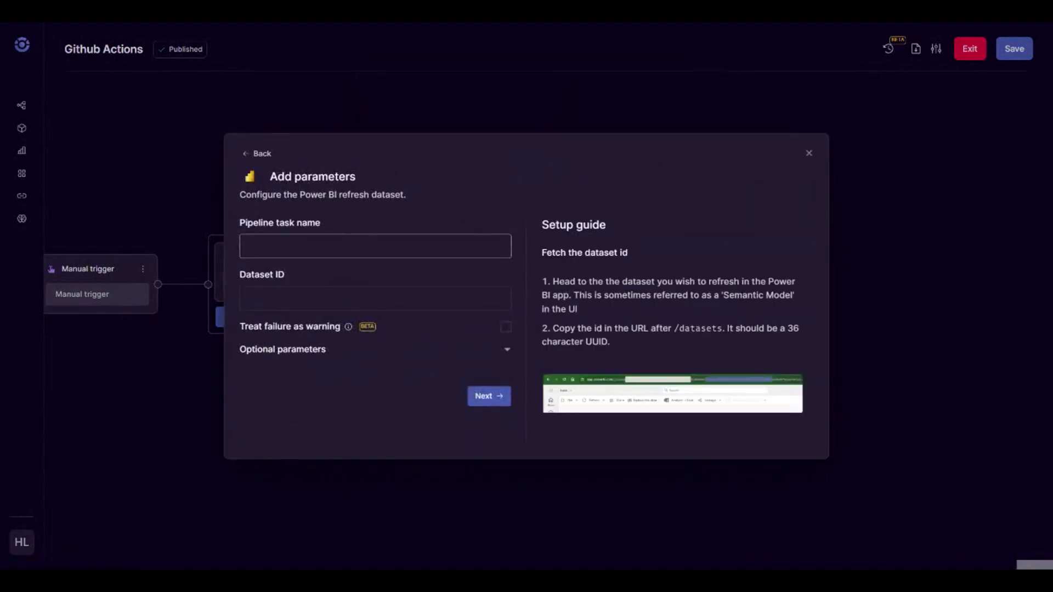
pyautogui.write('Refresh Dashboard')
pyautogui.press('Tab')
pyautogui.press('Return')
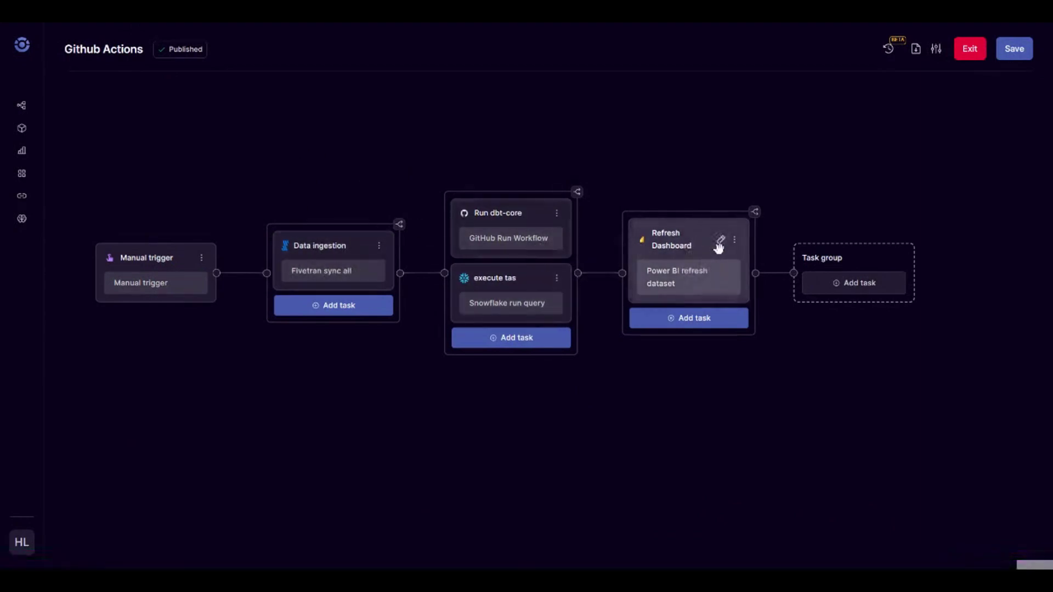
# Step: Examine the extended pipeline's flow from the manual trigger through ingestion and transformation to the dashboard refresh
pyautogui.scroll(-2, 766, 383)
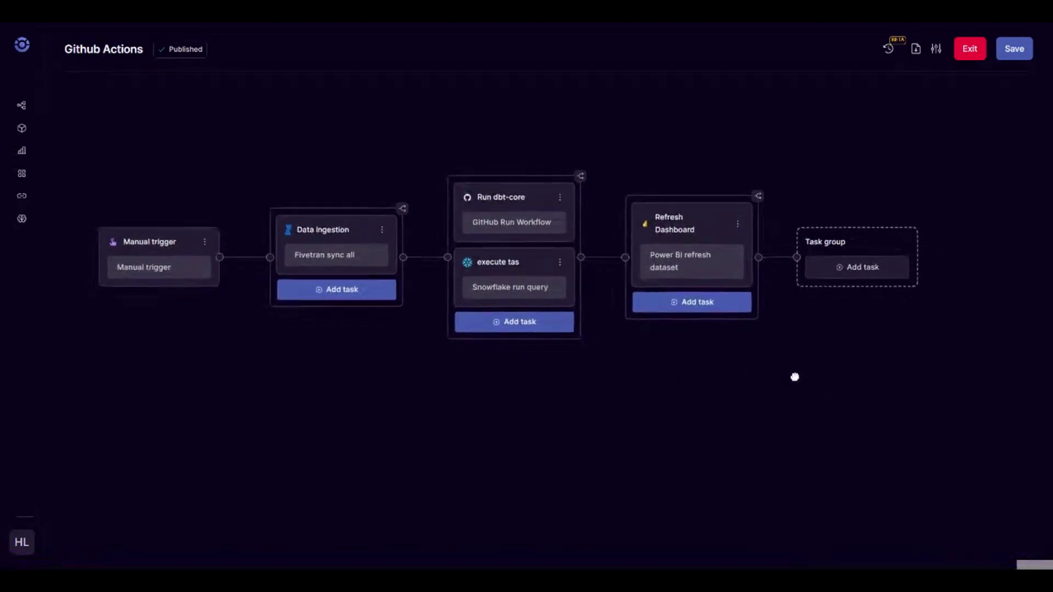
pyautogui.moveTo(795, 377); pyautogui.dragTo(802, 375)
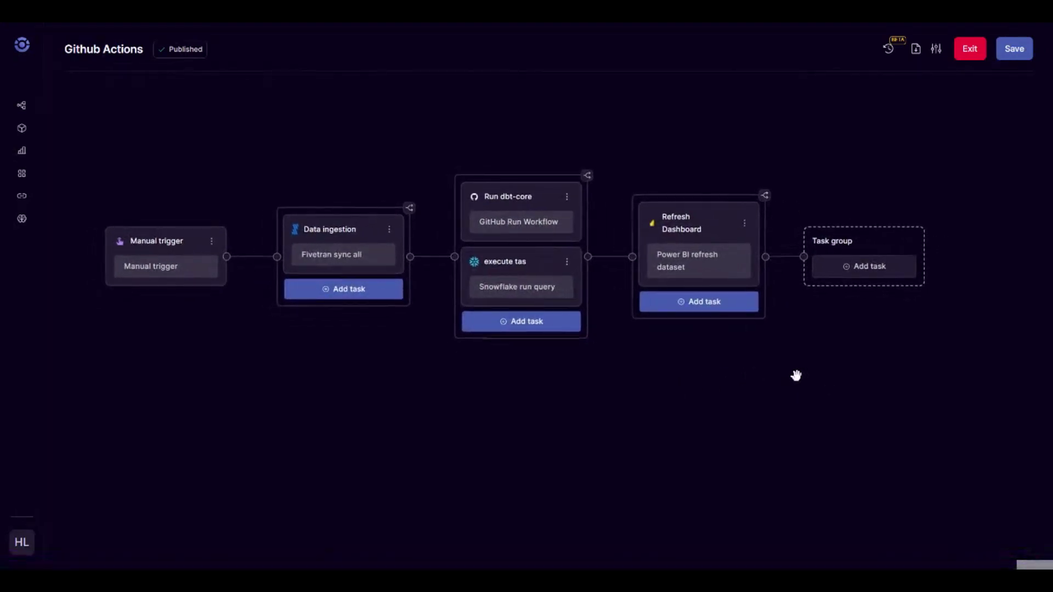
pyautogui.scroll(2, 707, 397)
pyautogui.moveTo(699, 402); pyautogui.dragTo(694, 420)
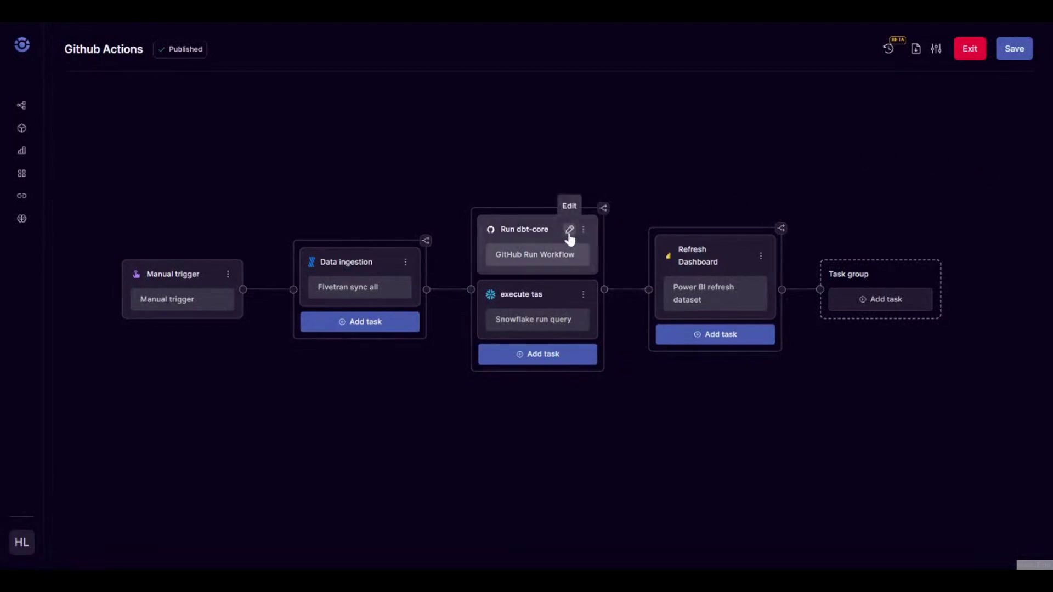
pyautogui.moveTo(698, 195); pyautogui.dragTo(683, 159)
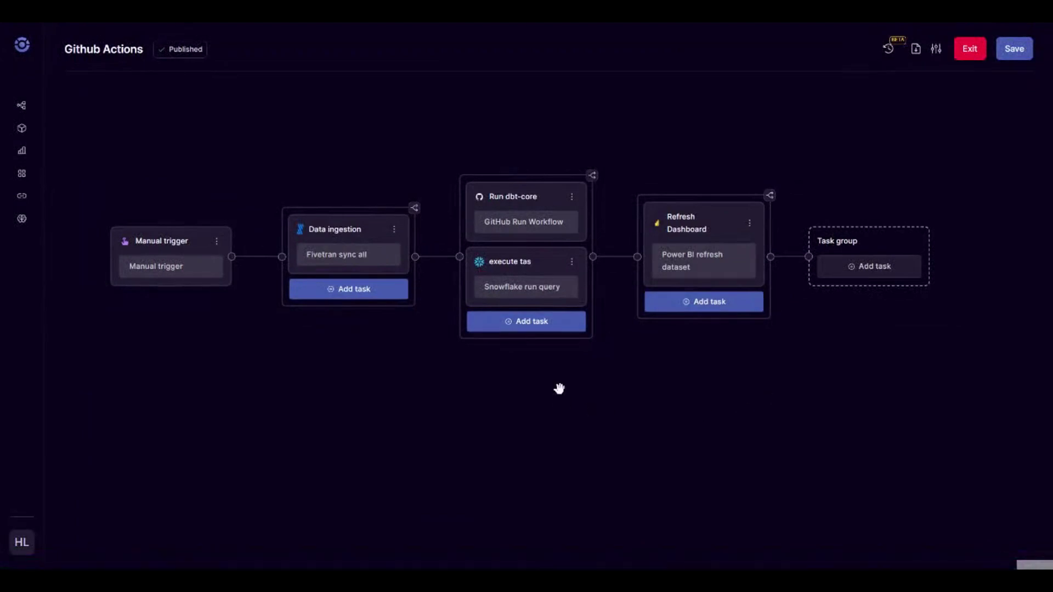
pyautogui.moveTo(560, 387); pyautogui.dragTo(561, 413)
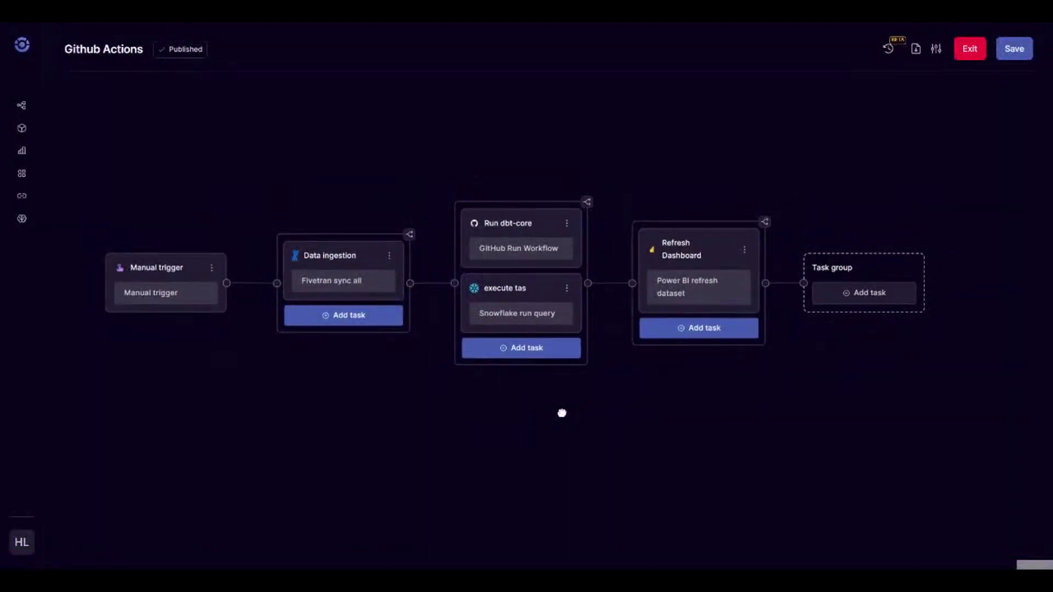
pyautogui.moveTo(613, 416); pyautogui.dragTo(653, 397)
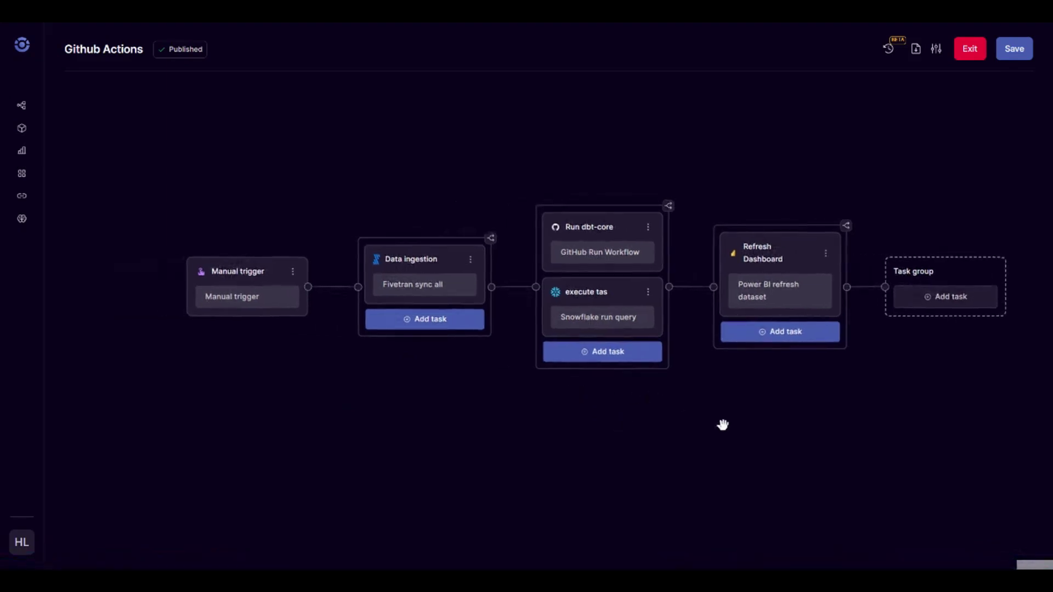
pyautogui.moveTo(722, 425); pyautogui.dragTo(674, 392)
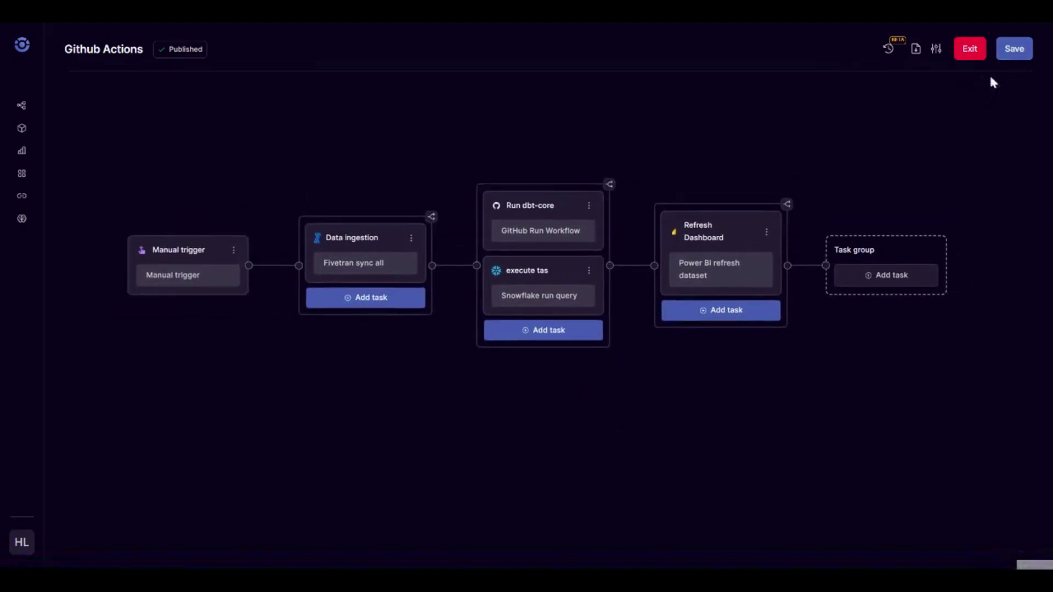
# Step: Leave the pipeline editor and return to the lineage of the completed Github Actions run
pyautogui.click(999, 55)
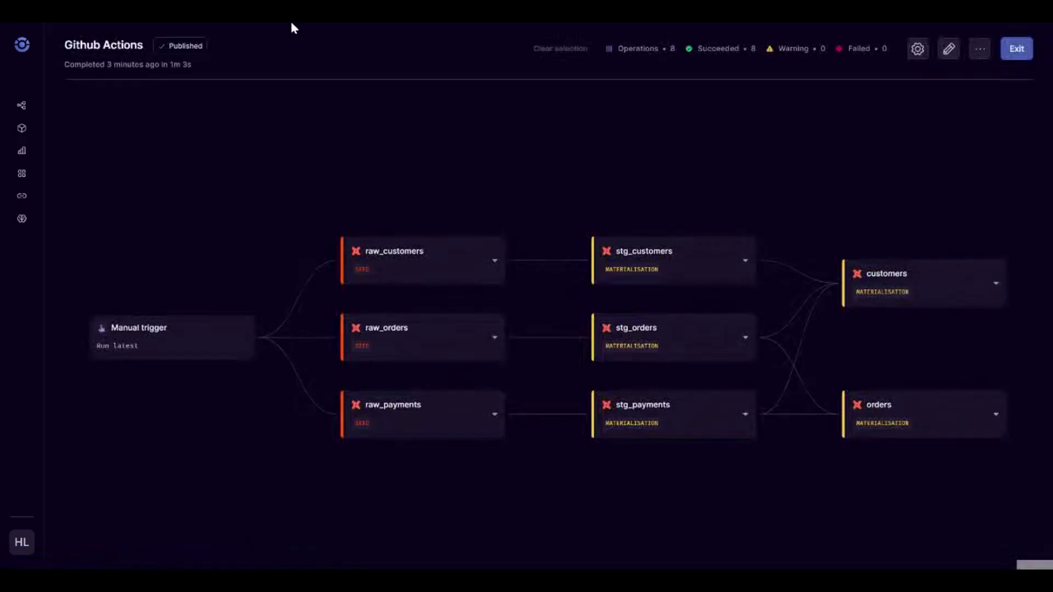
pyautogui.moveTo(710, 193); pyautogui.dragTo(669, 162)
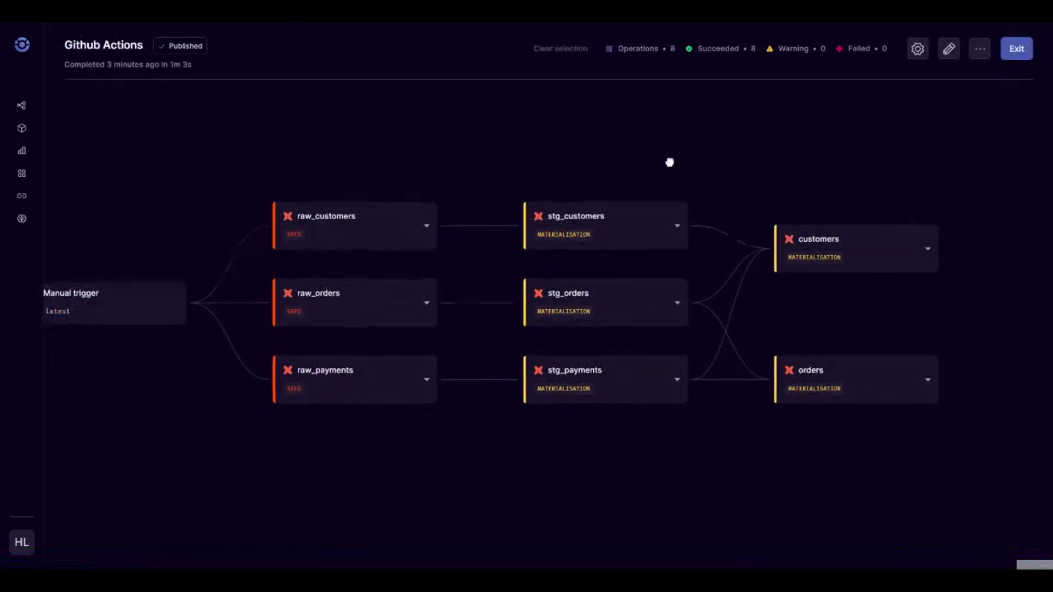